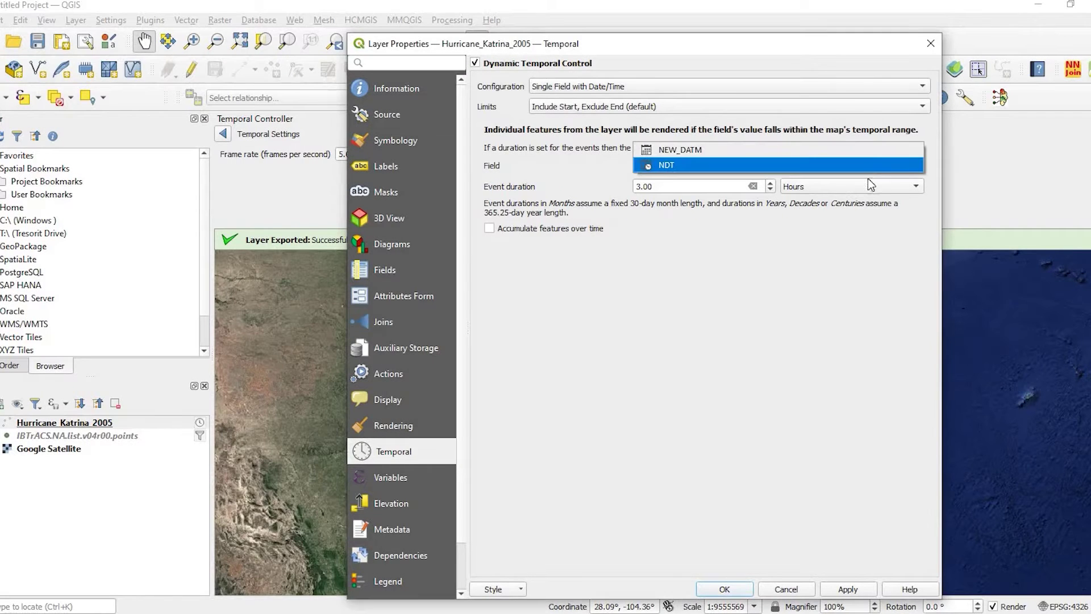
Confirm NDT as the layer's temporal date-time field and apply the Temporal settings.
key("Return")
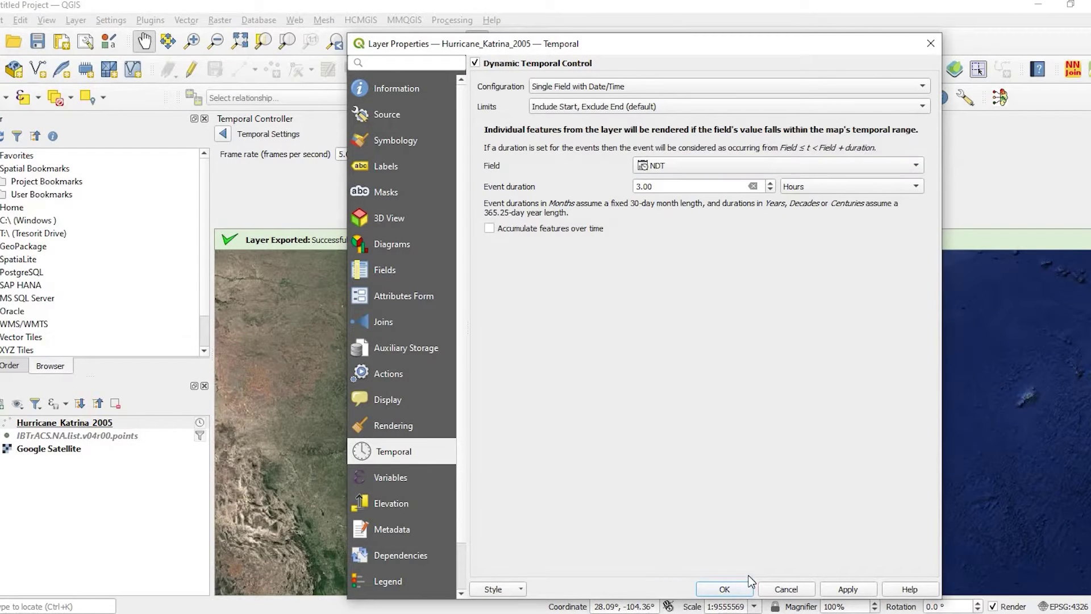
left_click(724, 589)
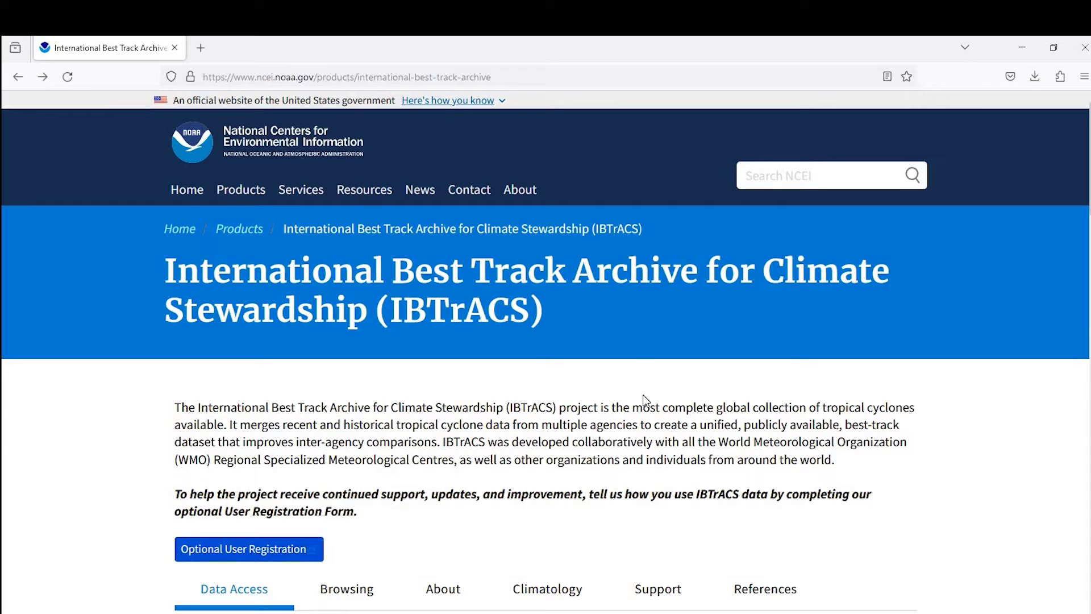
Download IBTrACS.NA.list.v04r00.points.zip from the IBTrACS Shapefile Data listing.
scroll(568, 375, "down", 8)
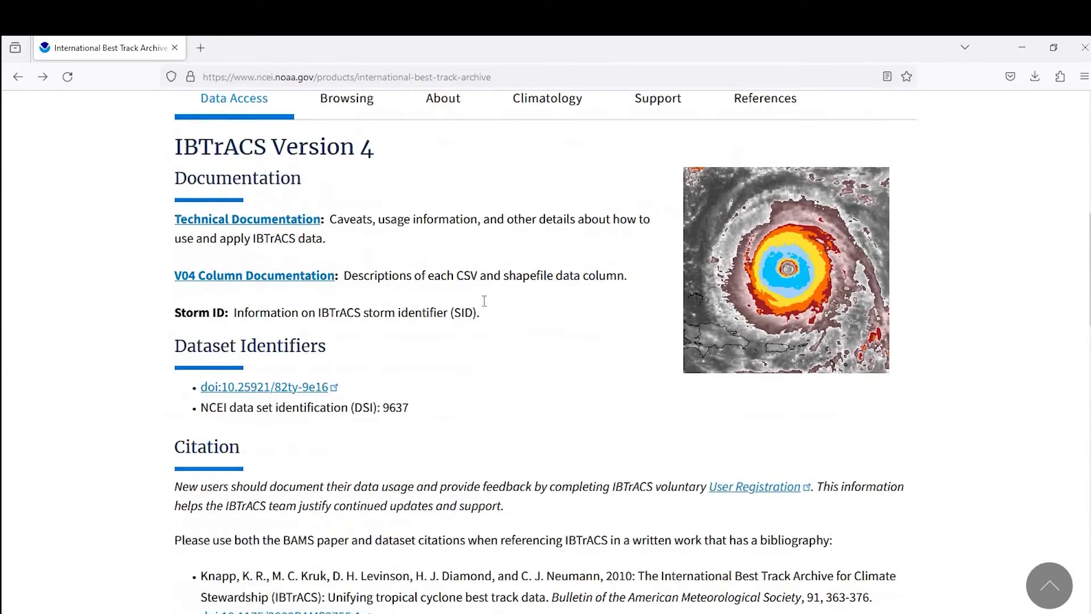
scroll(483, 305, "up", 6)
scroll(293, 161, "up", 3)
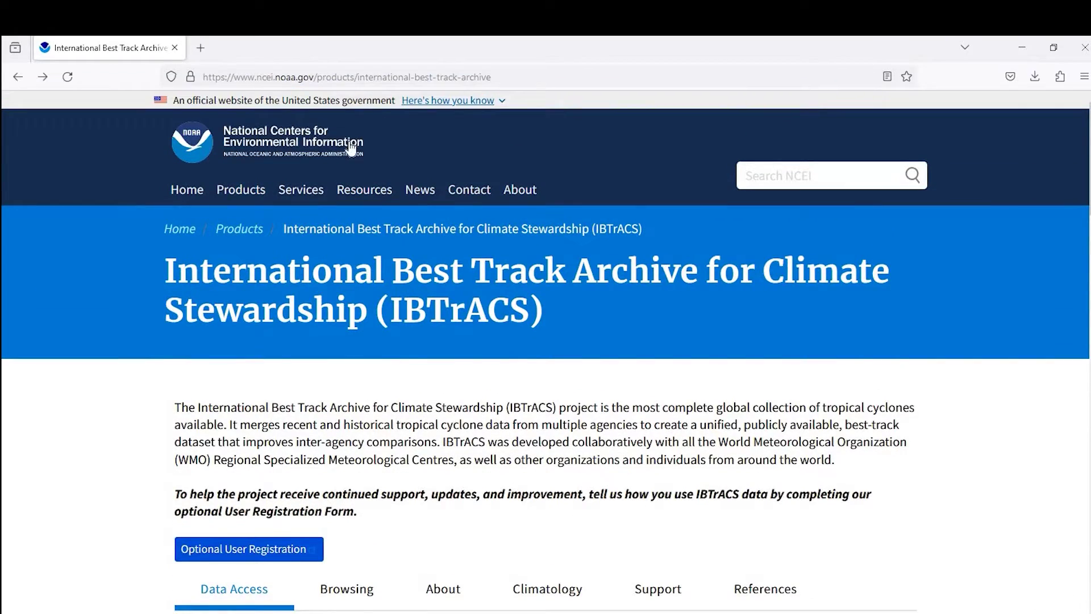
scroll(418, 367, "down", 7)
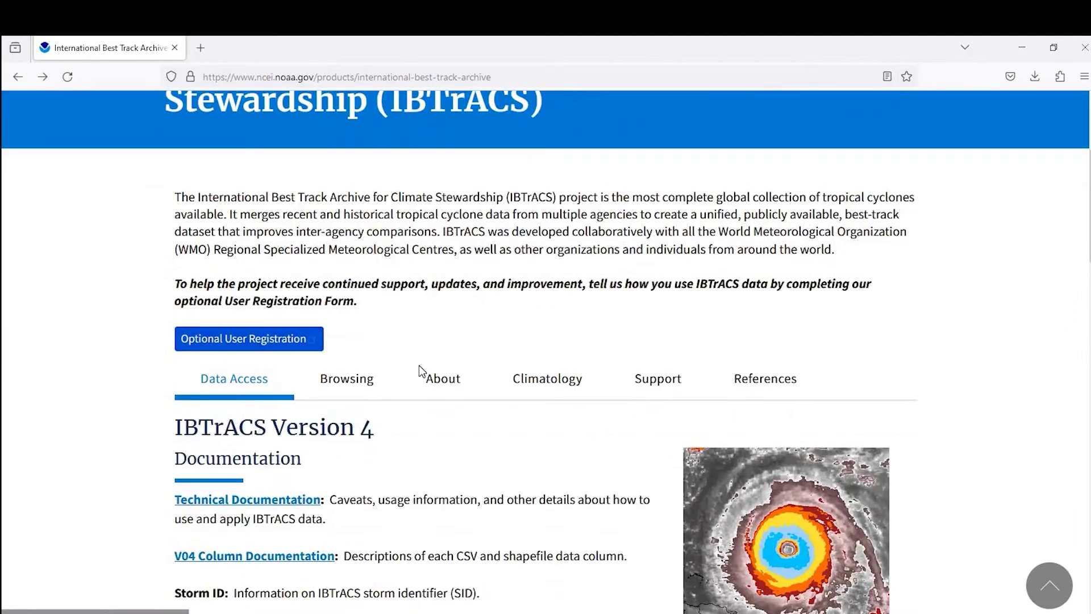
scroll(419, 367, "down", 10)
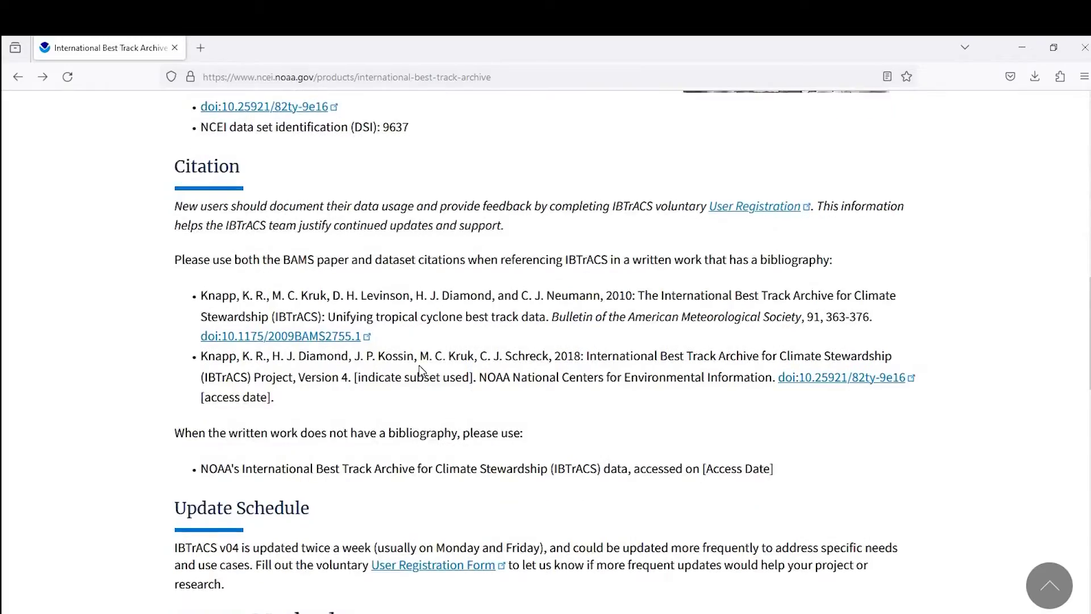
scroll(421, 371, "down", 2)
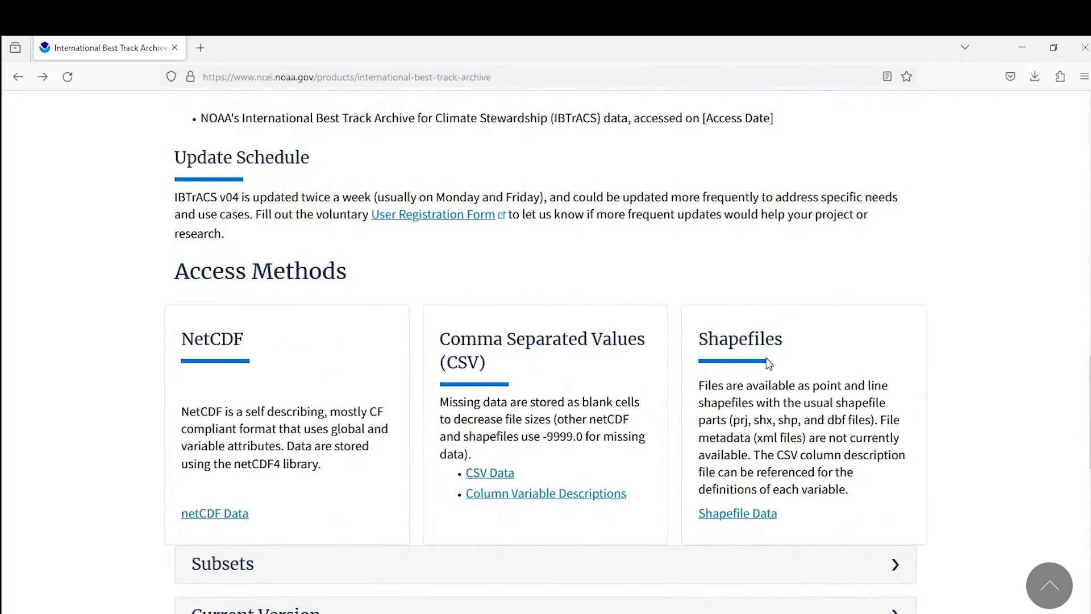
left_click(737, 513)
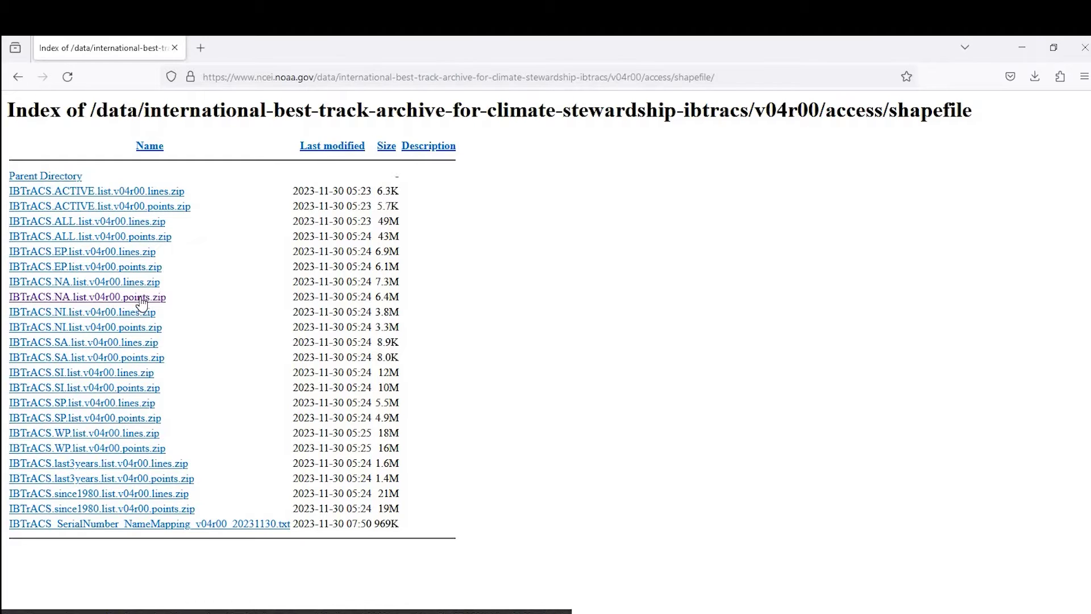
left_click(76, 297)
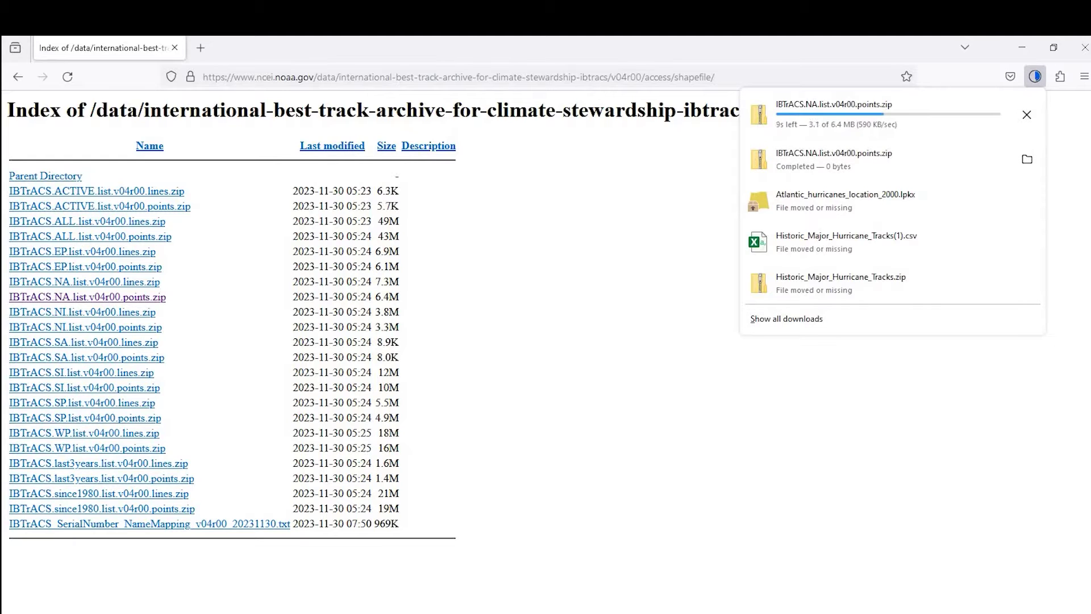
Extract the downloaded IBTrACS NA points zip into Downloads.
left_click(204, 568)
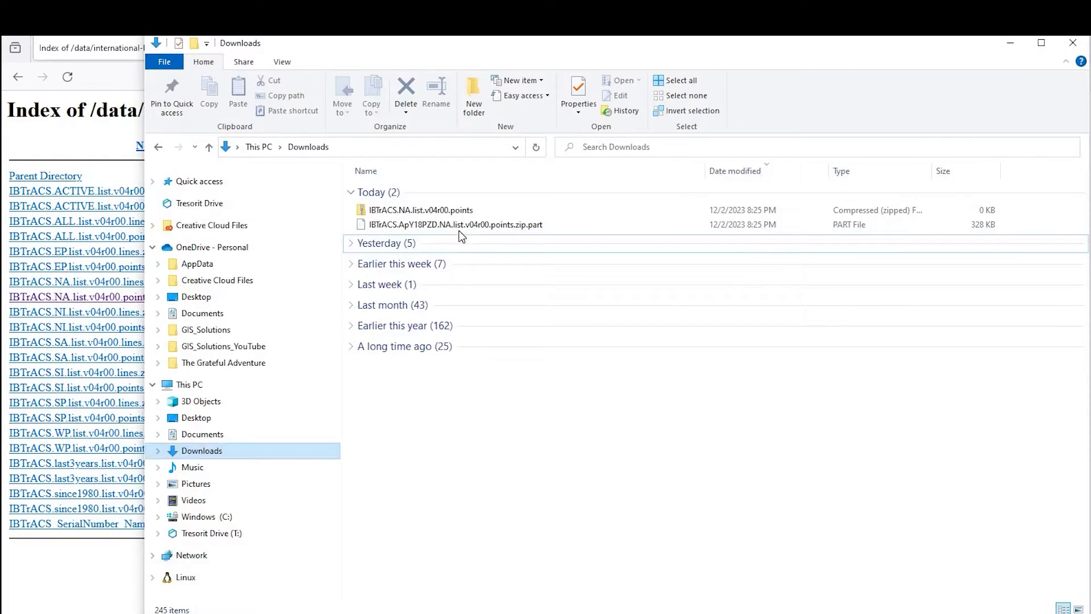
right_click(424, 211)
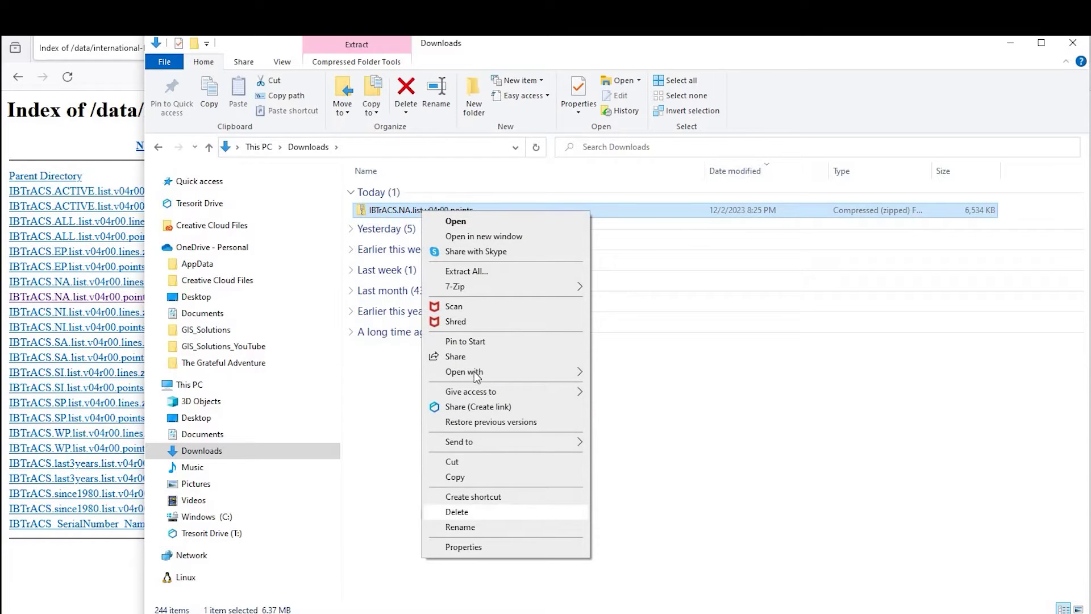
left_click(477, 272)
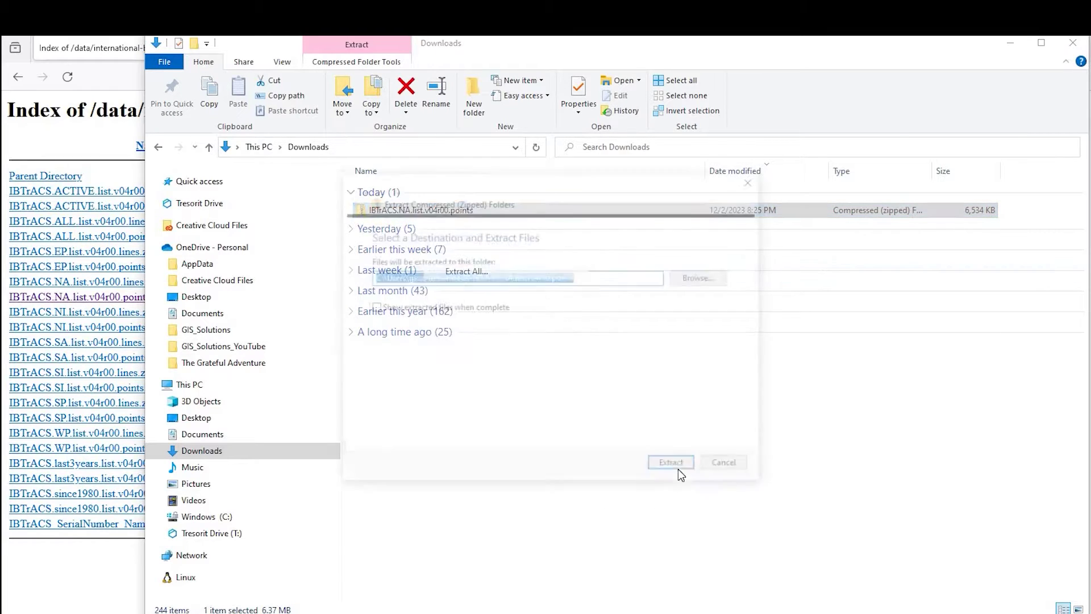
left_click(677, 469)
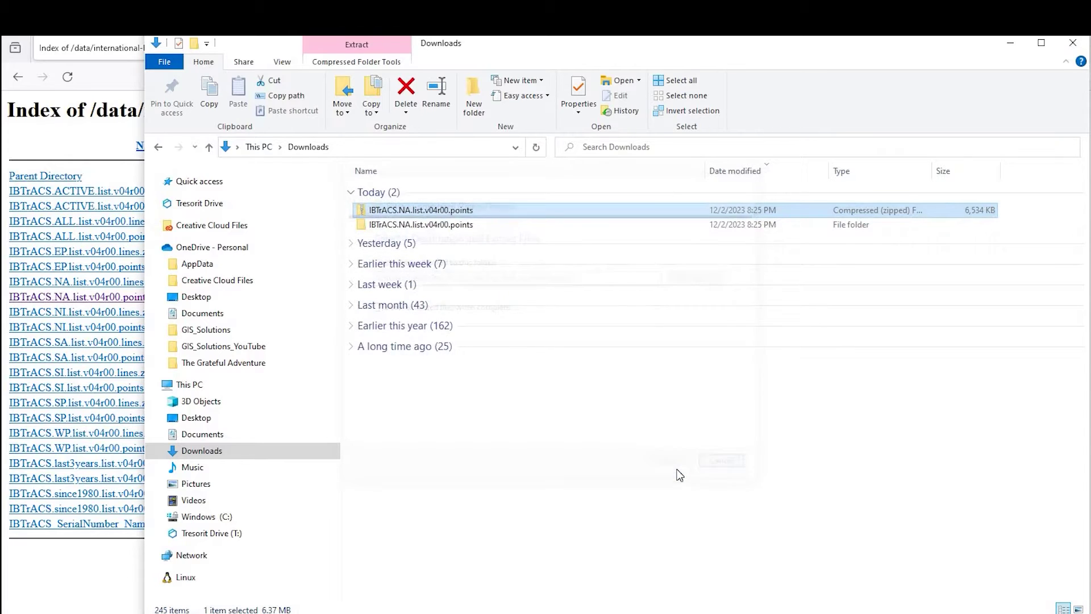
Copy the extracted IBTrACS points folder into QGIS_Time_Series\shapefile.
right_click(425, 228)
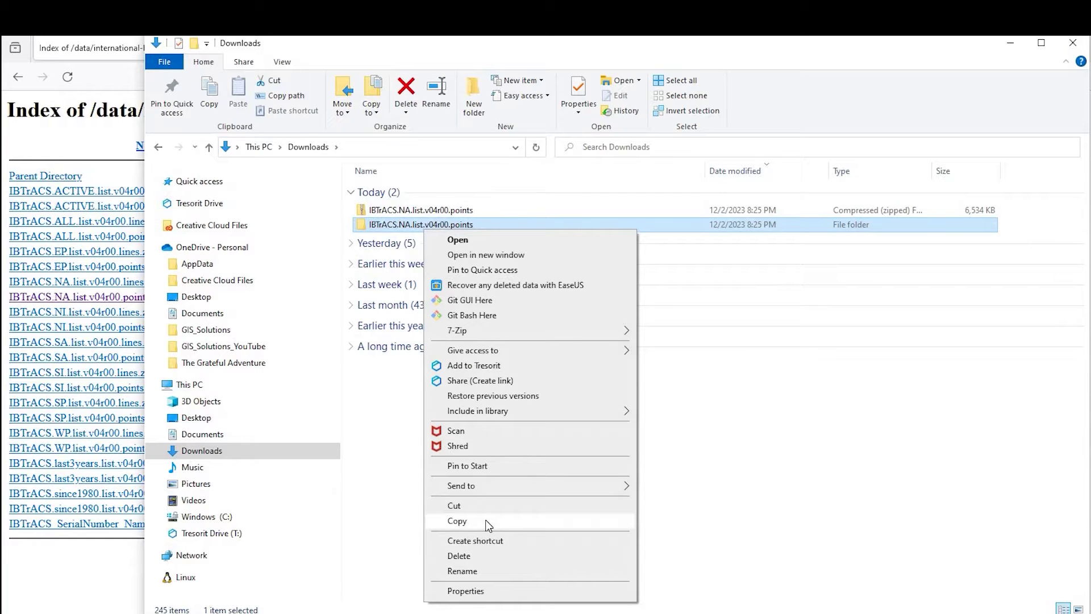
key("Escape")
key("alt+Tab")
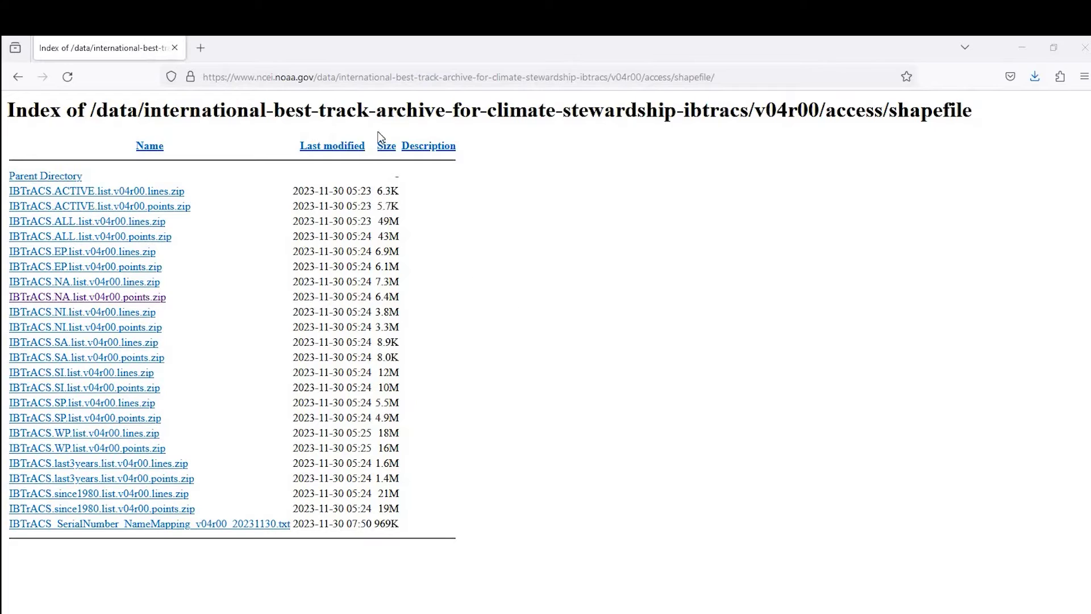
key("alt+Tab")
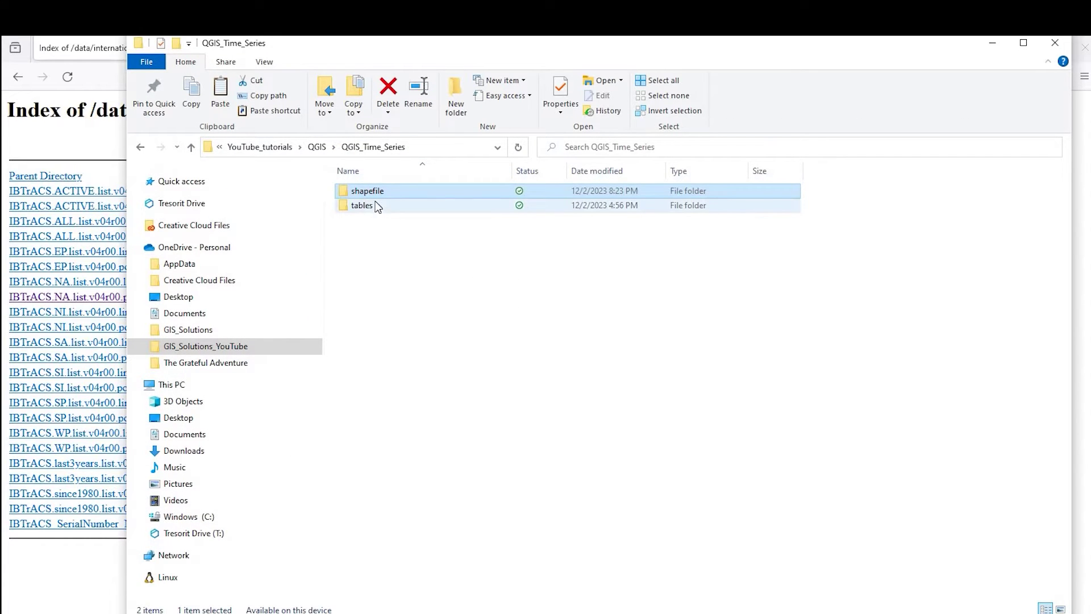
double_click(372, 193)
right_click(461, 333)
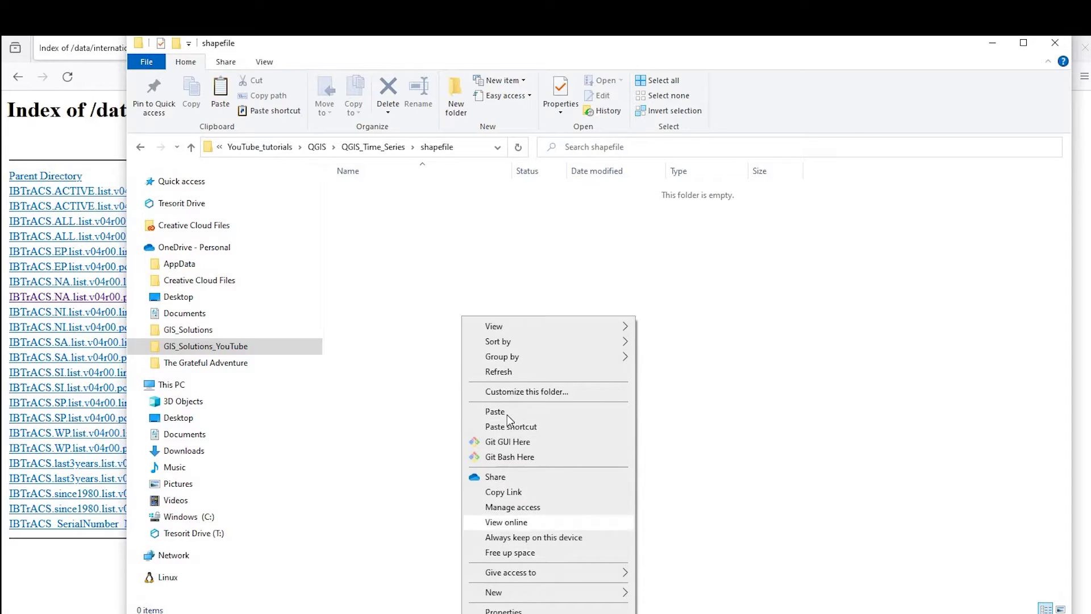
left_click(500, 412)
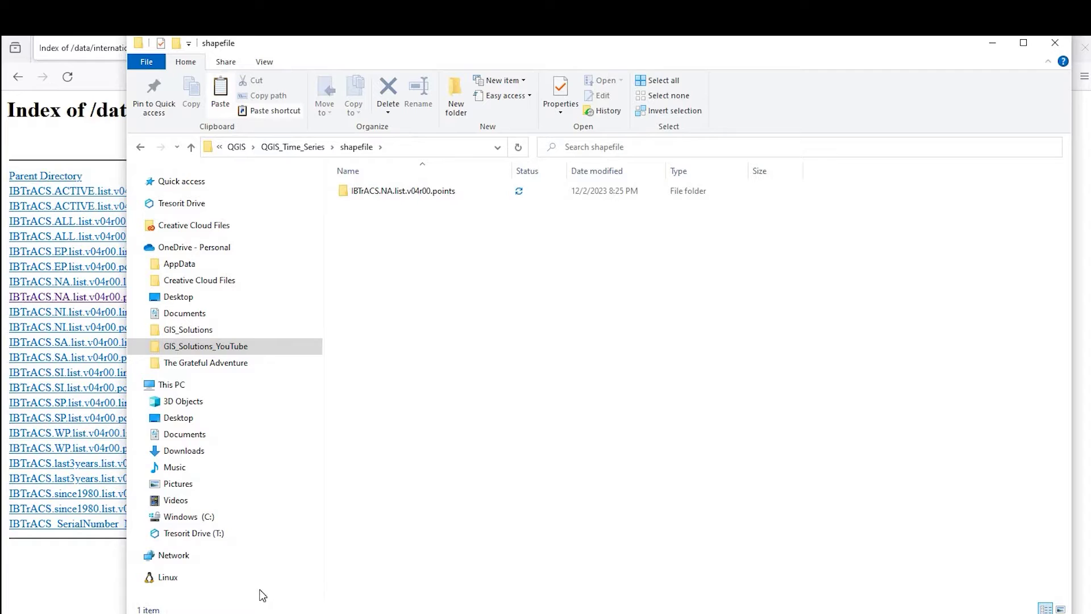
key("alt+Tab")
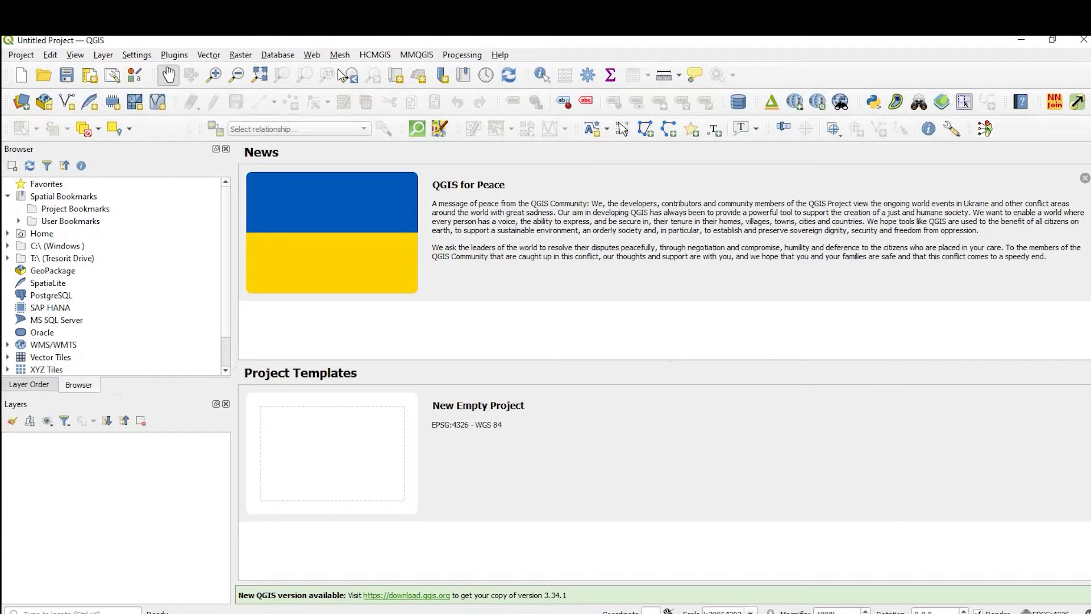
In the Add Vector Layer dialog, browse through the tutorial folders toward the project data.
left_click(102, 56)
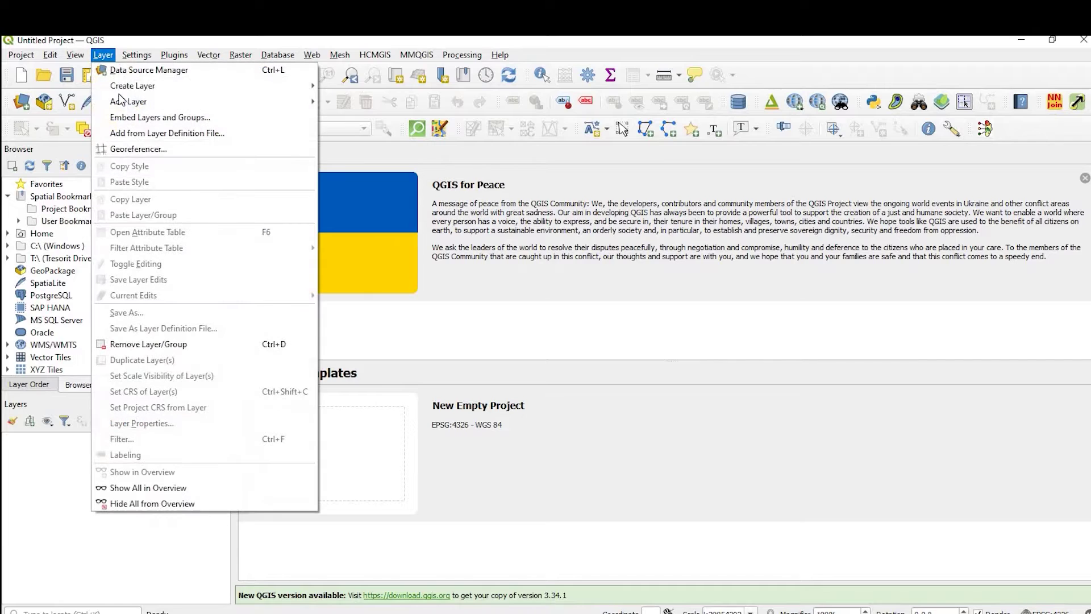
mouse_move(298, 102)
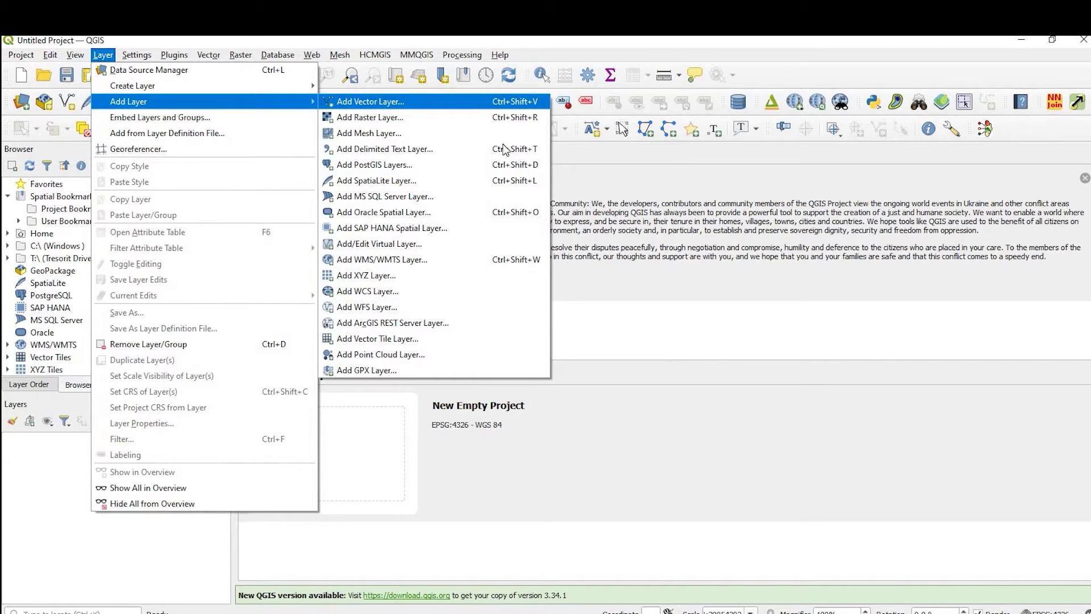
key("Return")
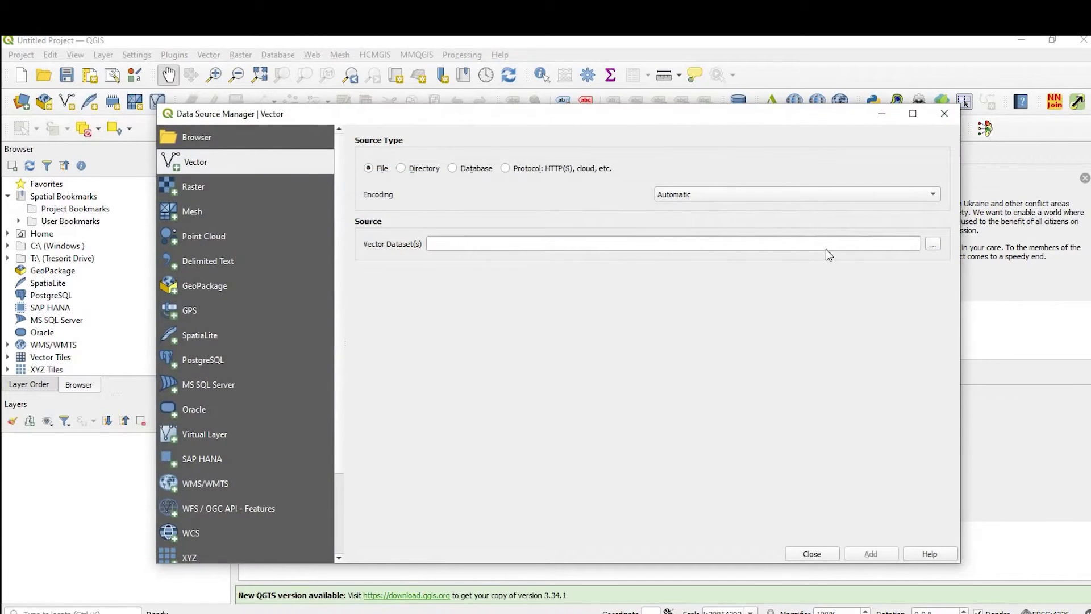
left_click(933, 243)
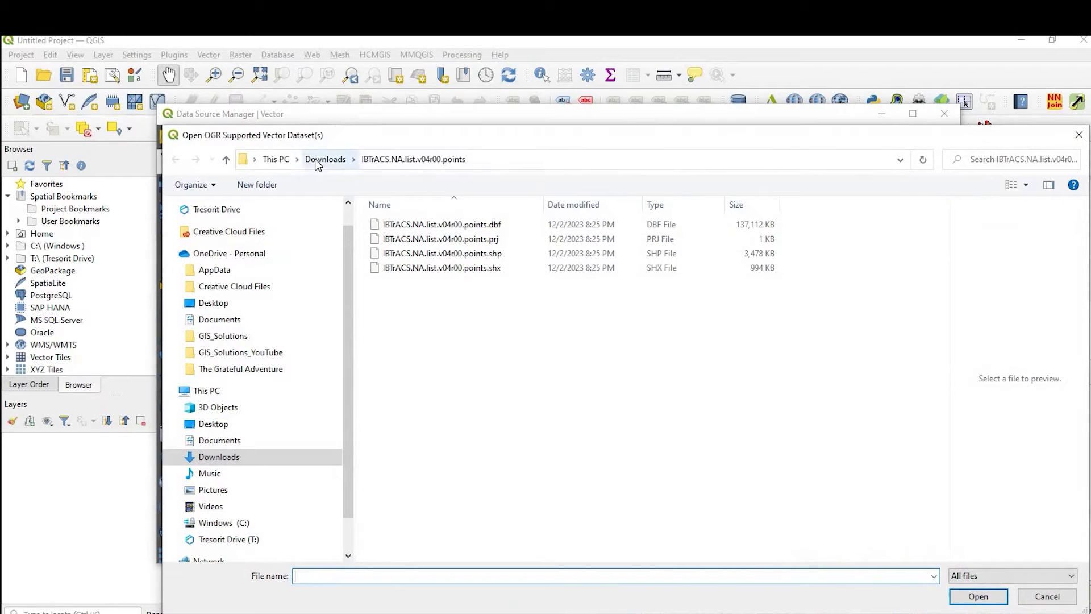
left_click(322, 160)
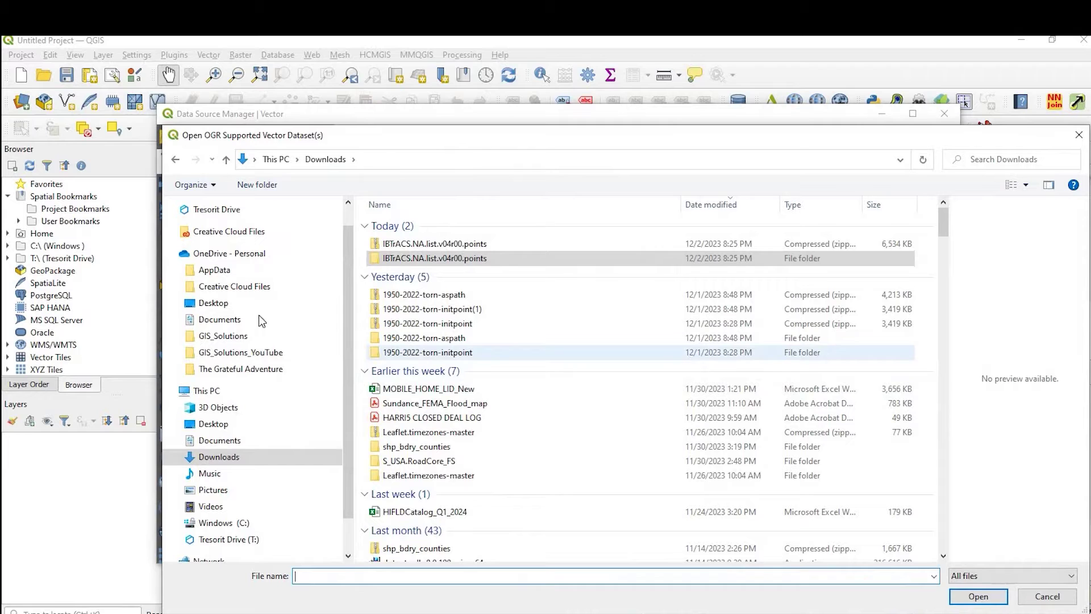
left_click(240, 353)
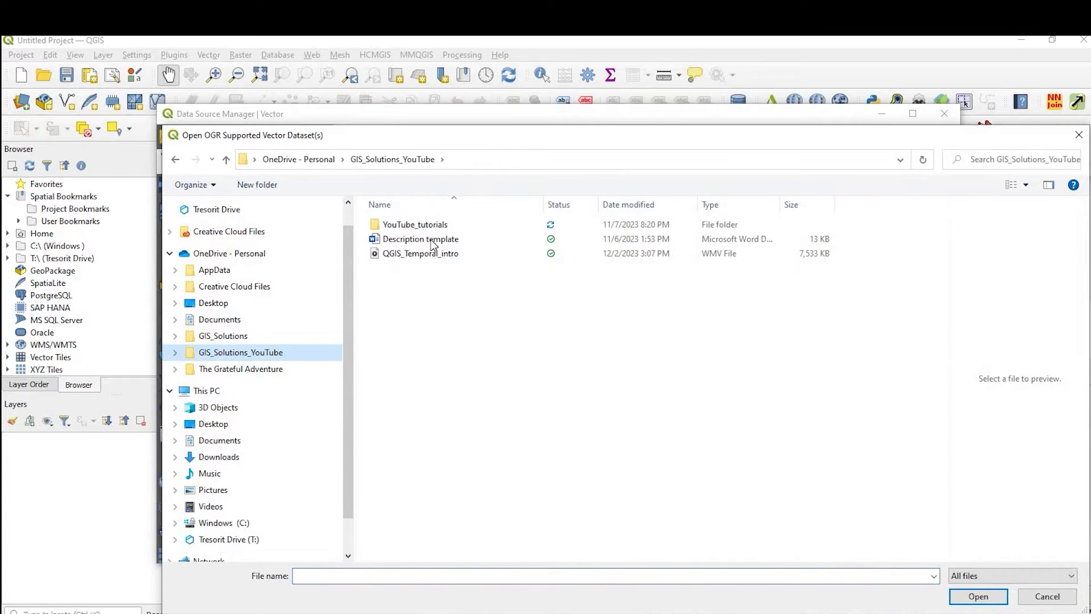
double_click(419, 224)
scroll(414, 489, "down", 8)
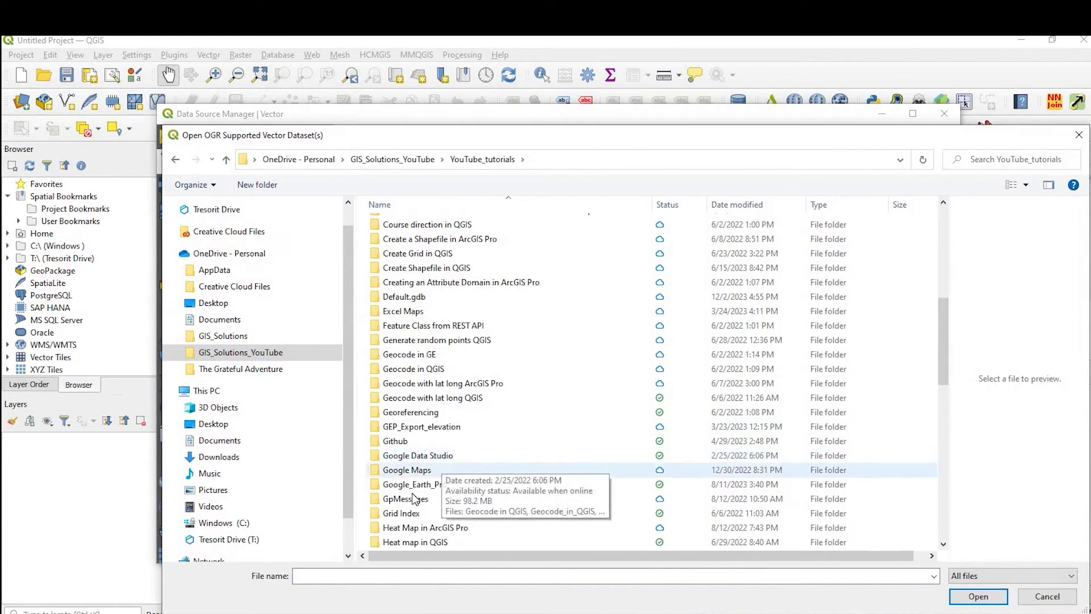
scroll(414, 499, "down", 5)
double_click(392, 498)
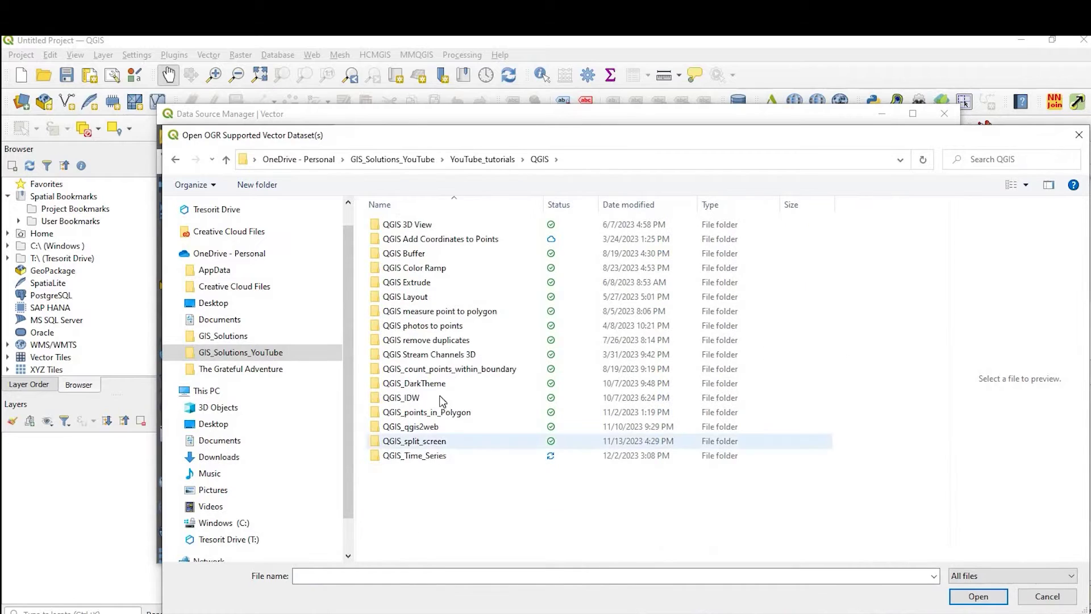
Add IBTrACS.NA.list.v04r00.points.shp from QGIS_Time_Series\shapefile as a map layer.
double_click(410, 455)
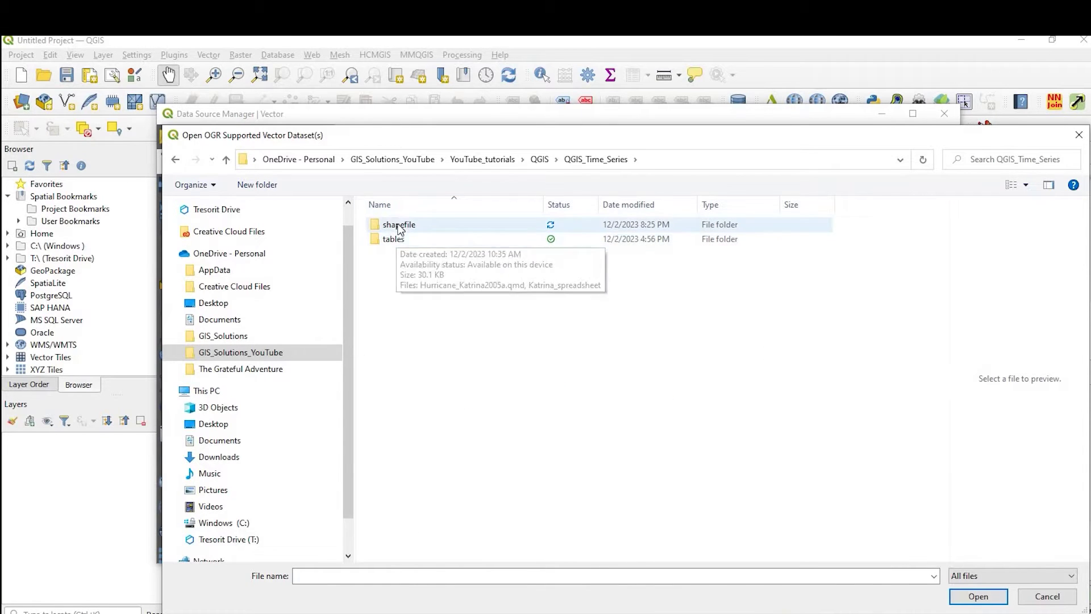
double_click(399, 226)
double_click(435, 224)
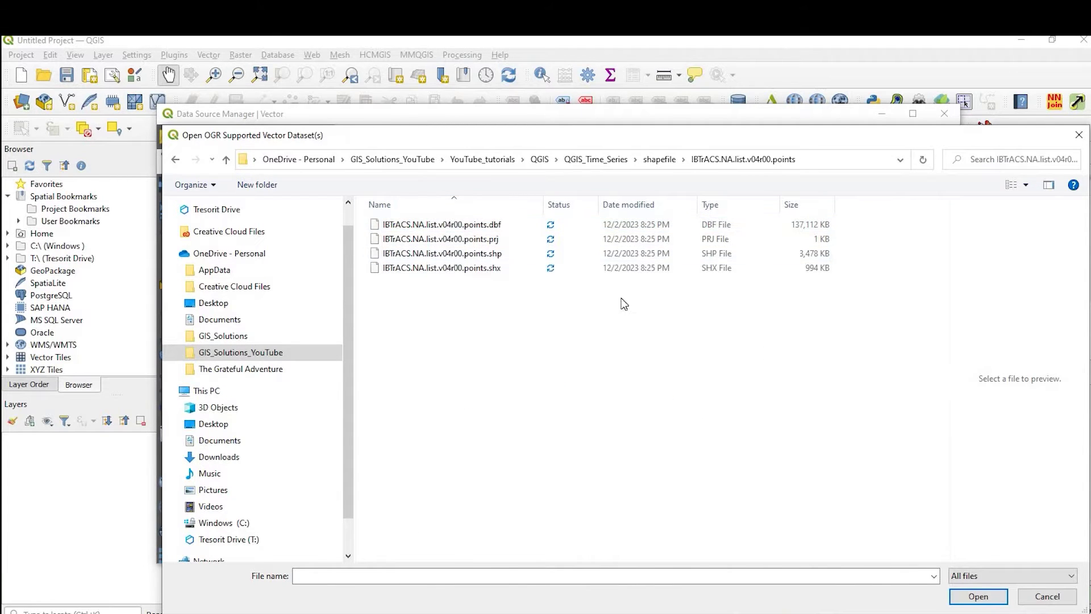
left_click(619, 253)
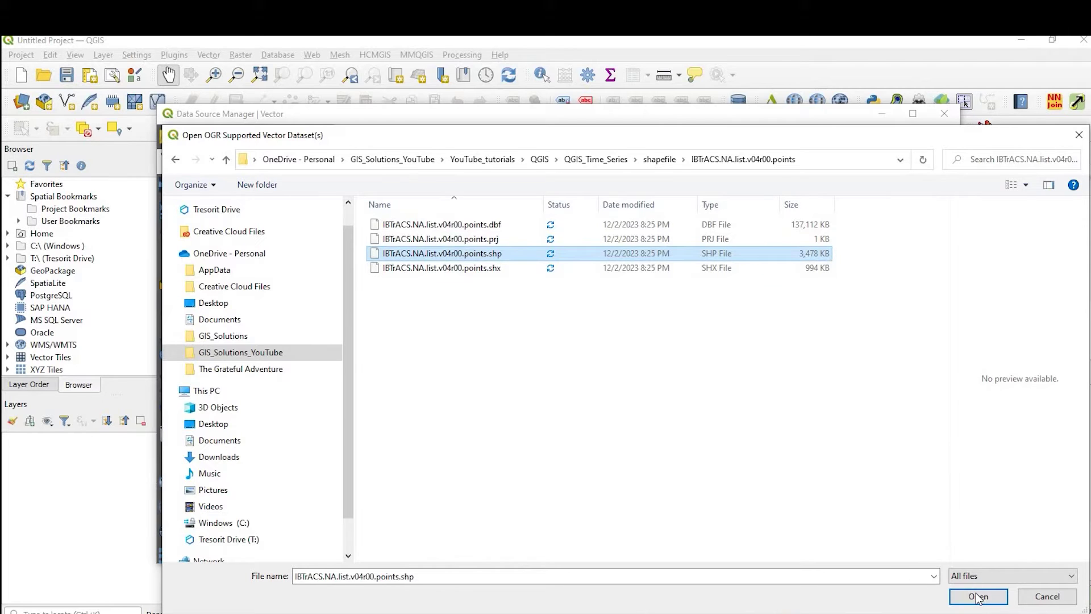
left_click(977, 597)
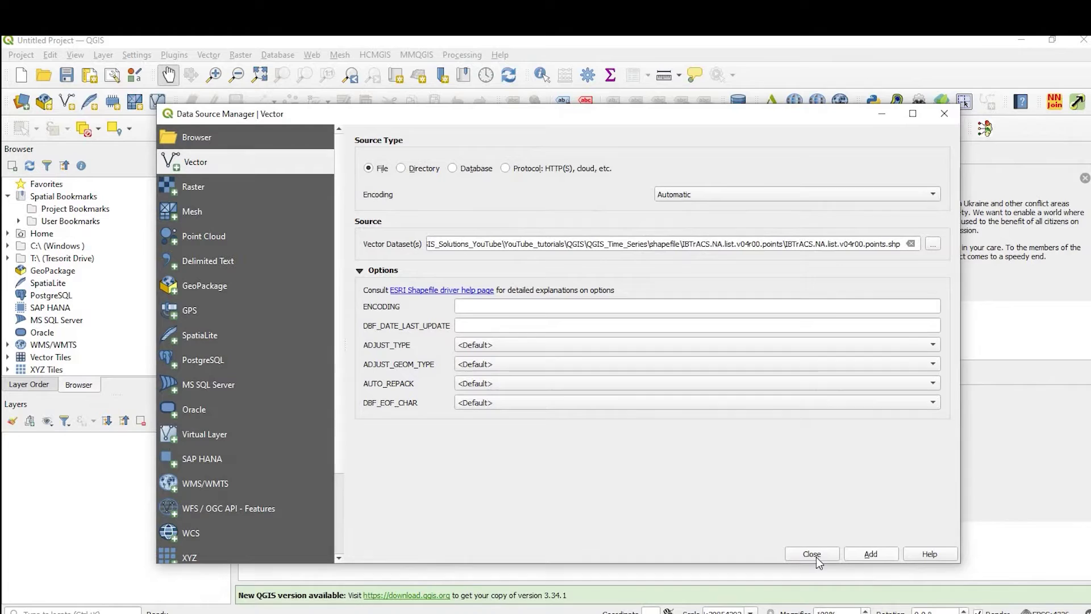
left_click(870, 553)
left_click(812, 554)
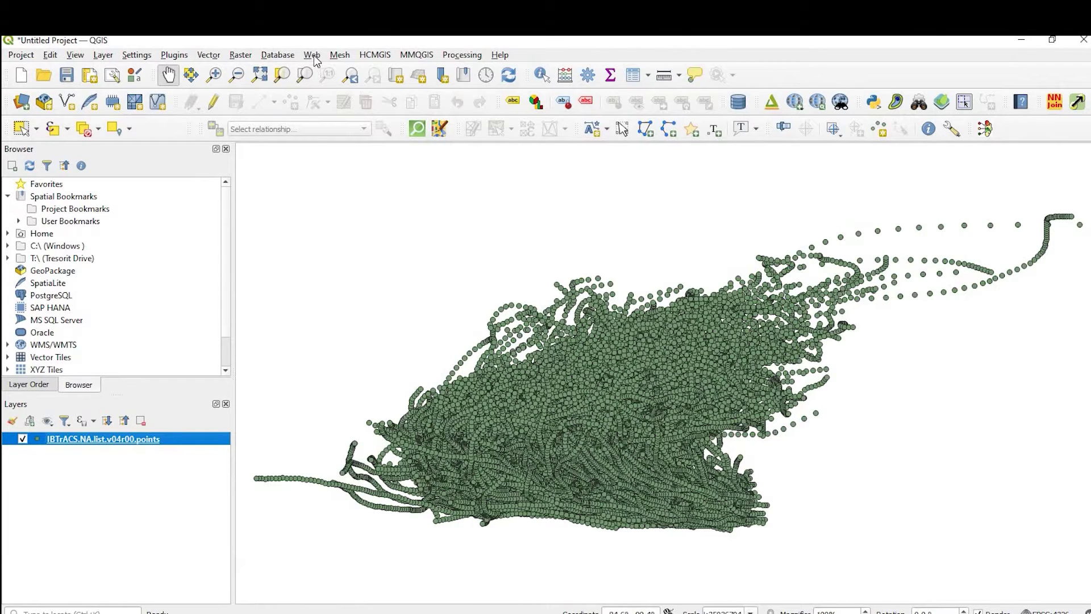
Add Google Satellite from QuickMapServices as the basemap and frame the Atlantic.
key("alt+w")
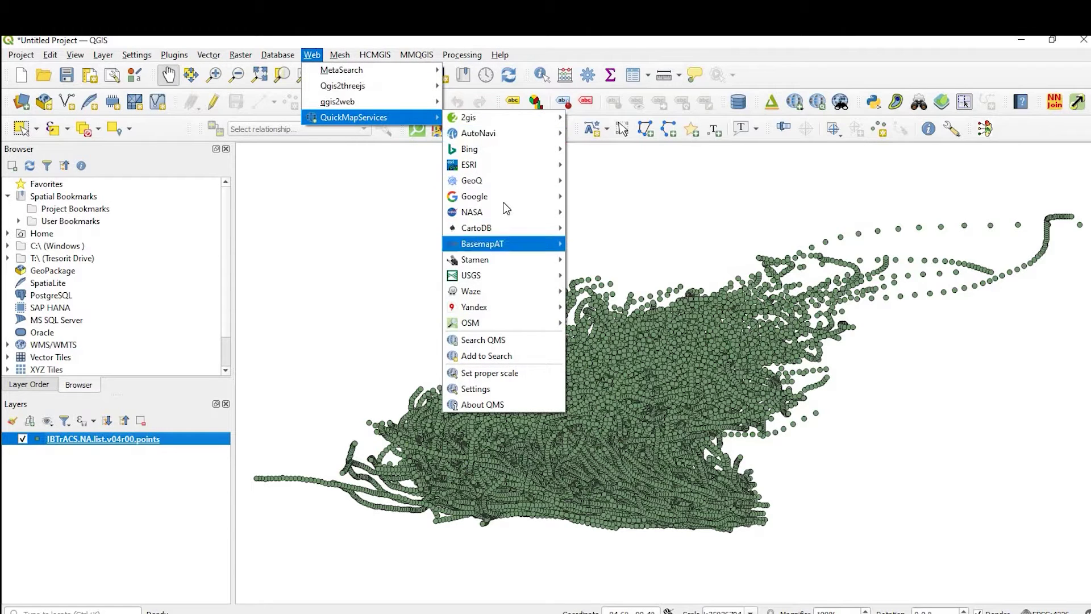
mouse_move(506, 209)
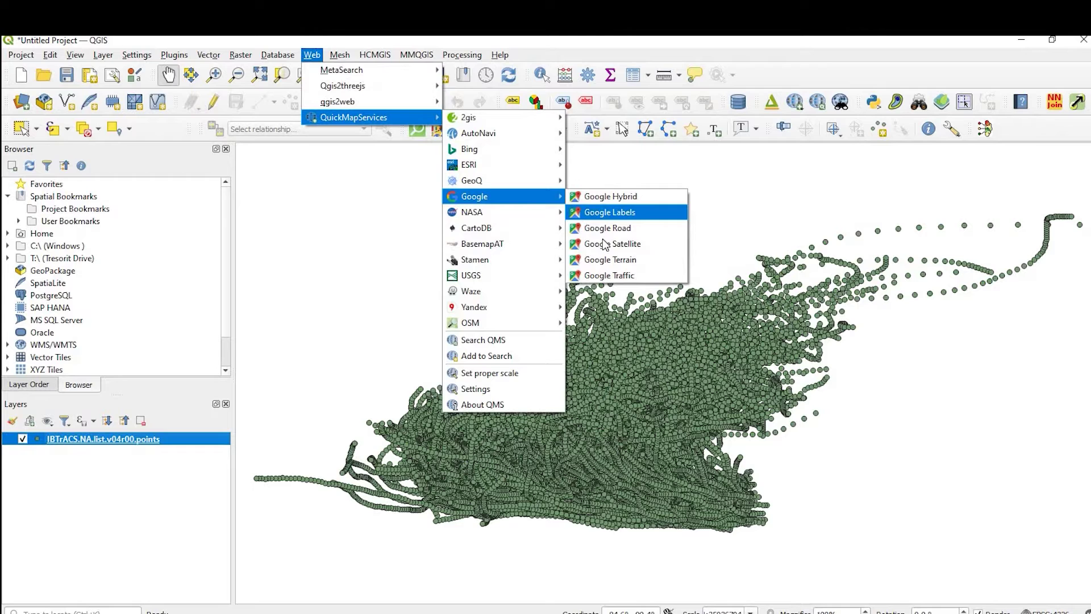
left_click(604, 244)
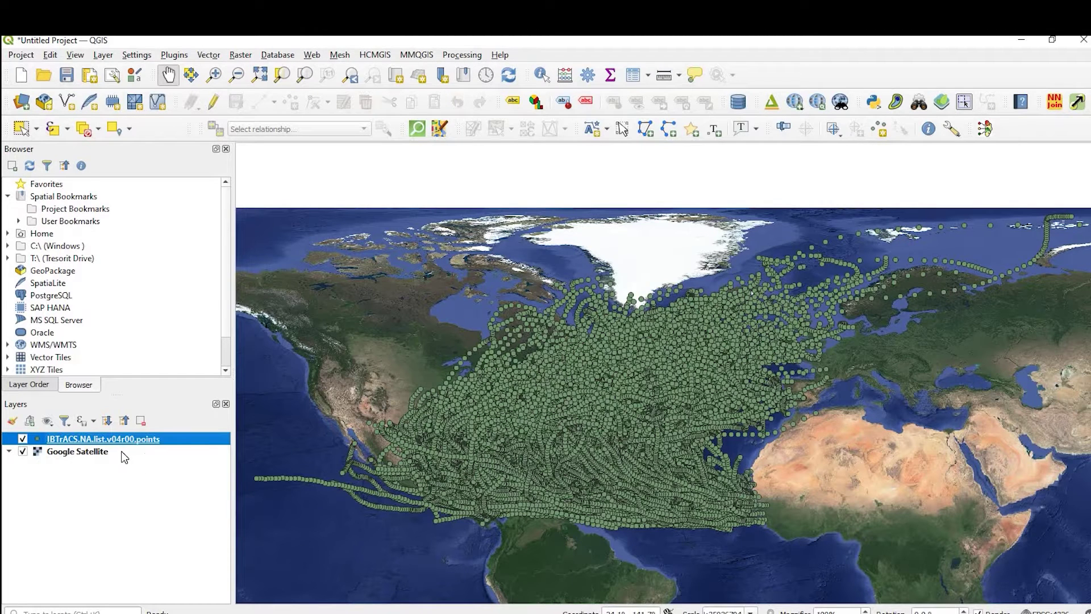
left_click_drag(504, 378, 503, 316)
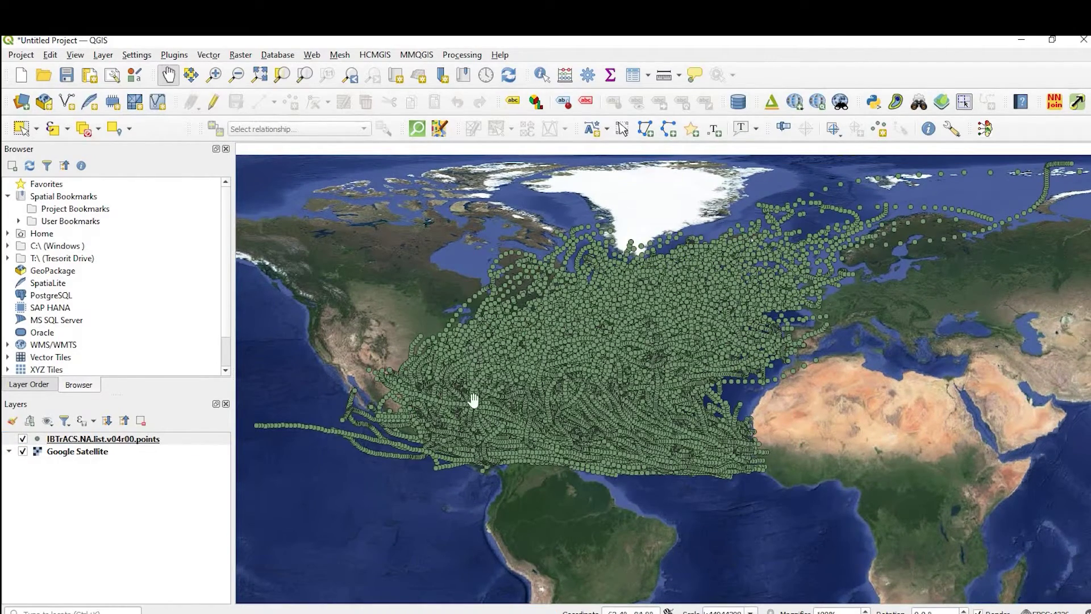
Build the query "SEASON" = '2005' AND "NAME" = 'KATRINA' in the layer's Query Builder.
right_click(120, 435)
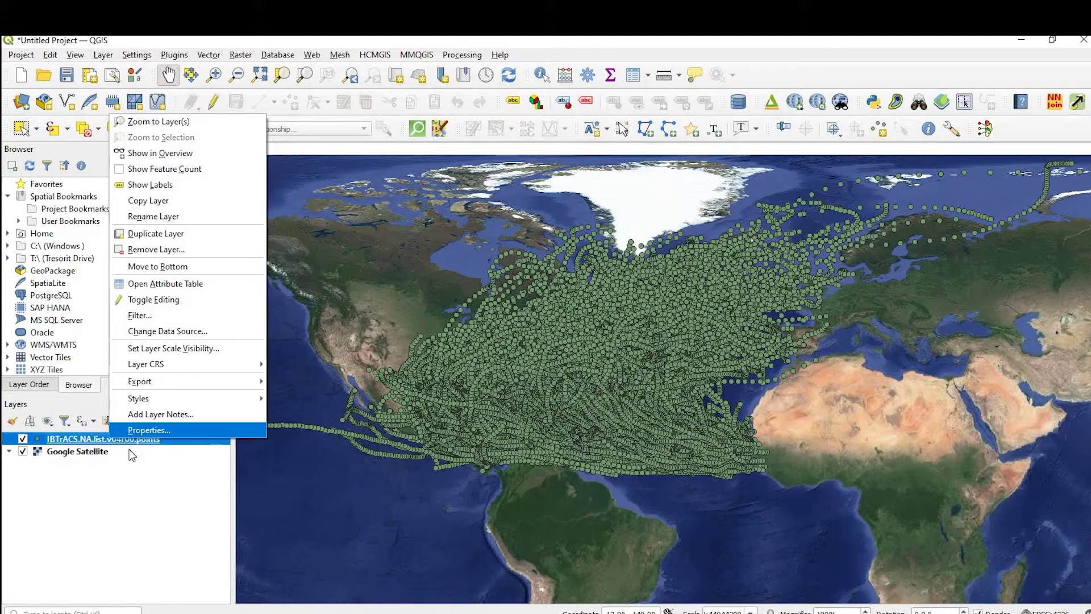
left_click(149, 430)
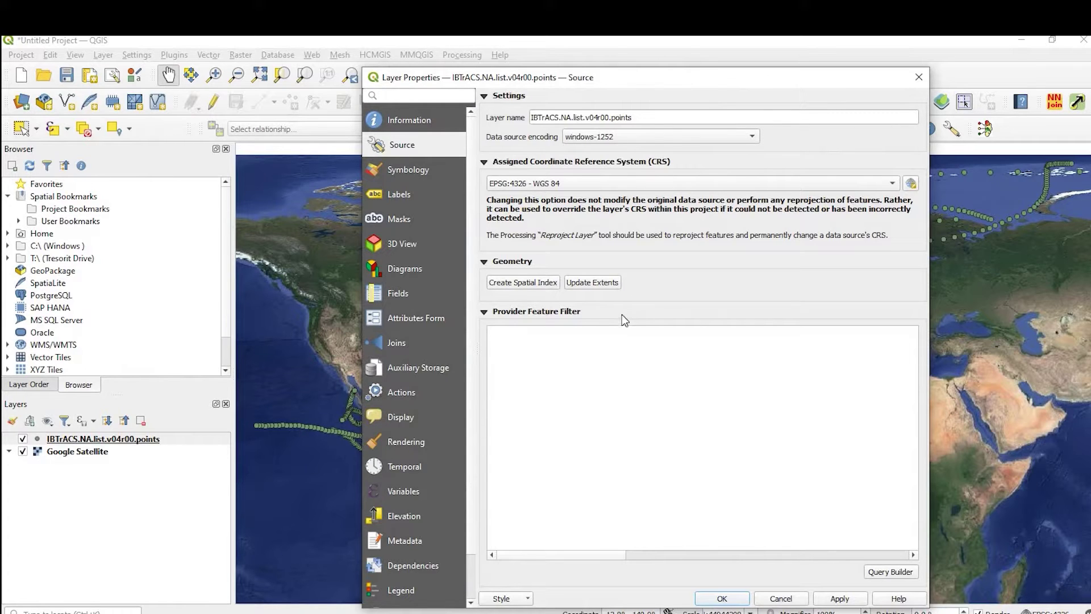
left_click(891, 573)
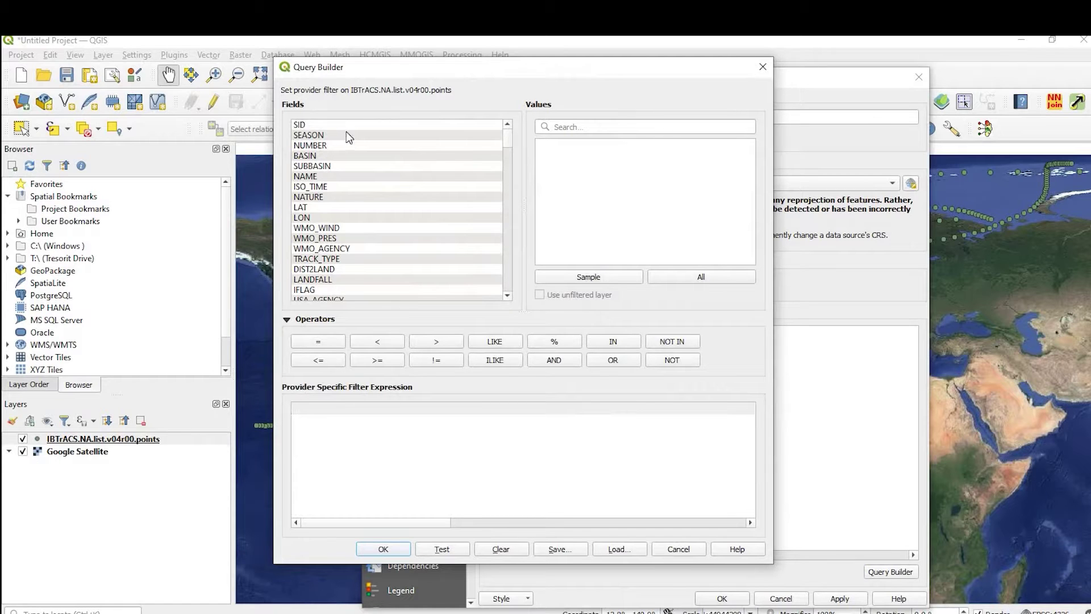
double_click(346, 132)
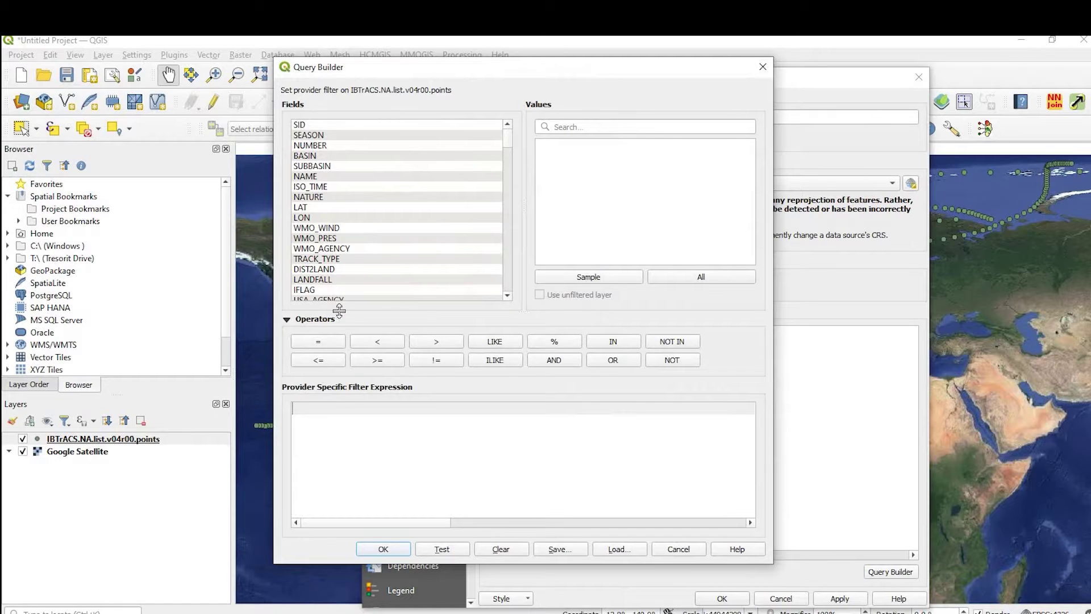
left_click(323, 340)
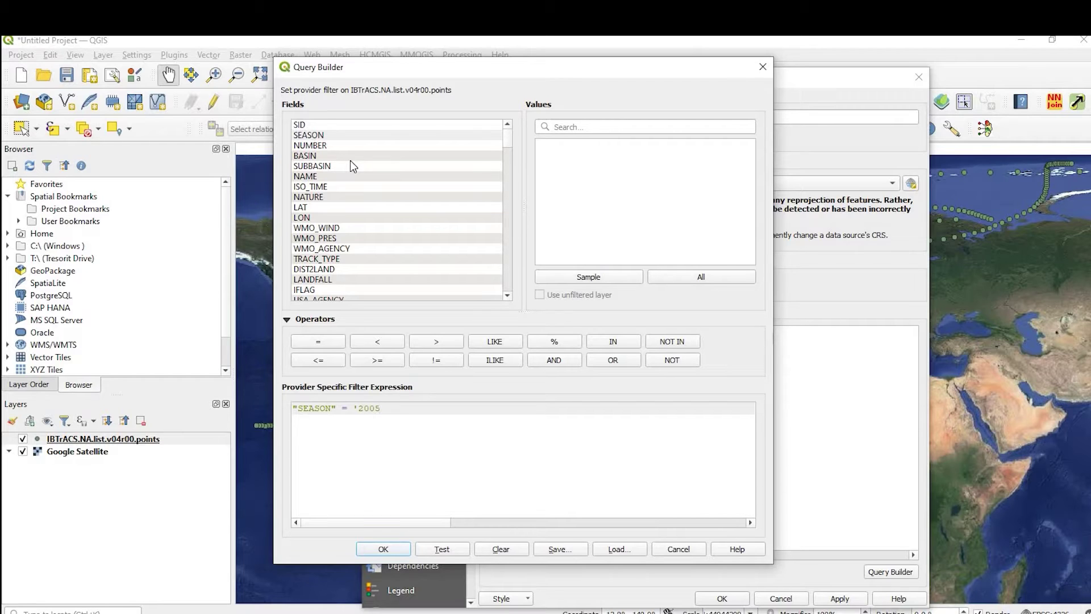
left_click(546, 359)
double_click(319, 177)
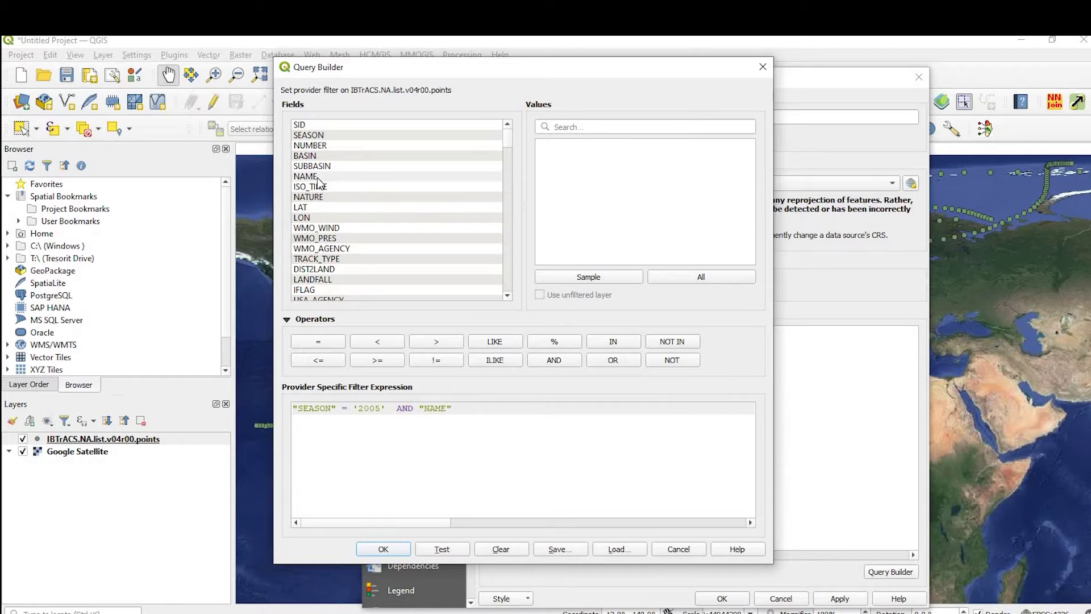
left_click(664, 276)
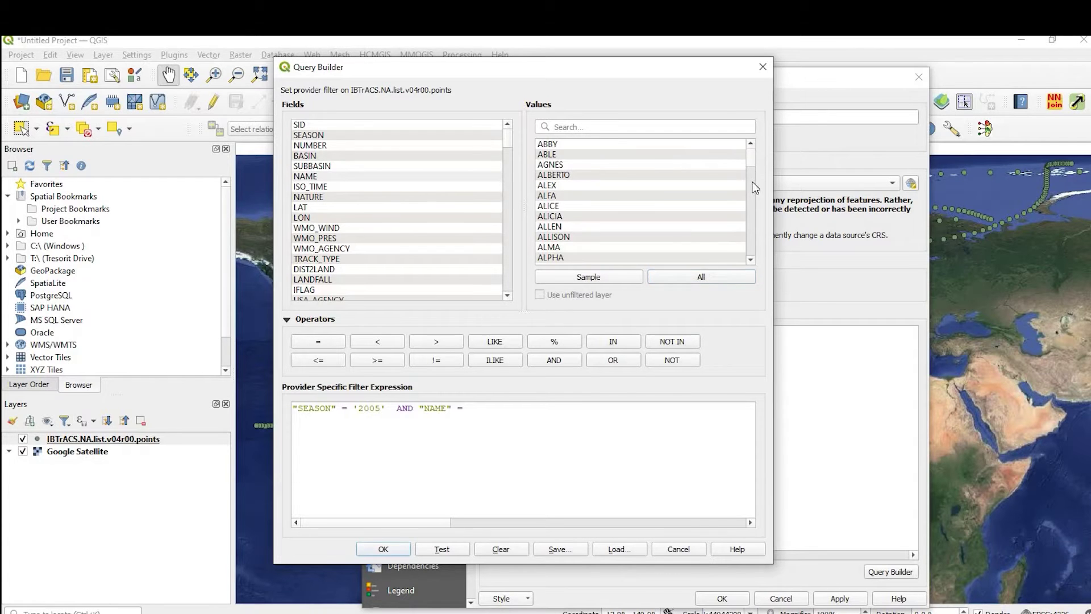
scroll(754, 183, "down", 15)
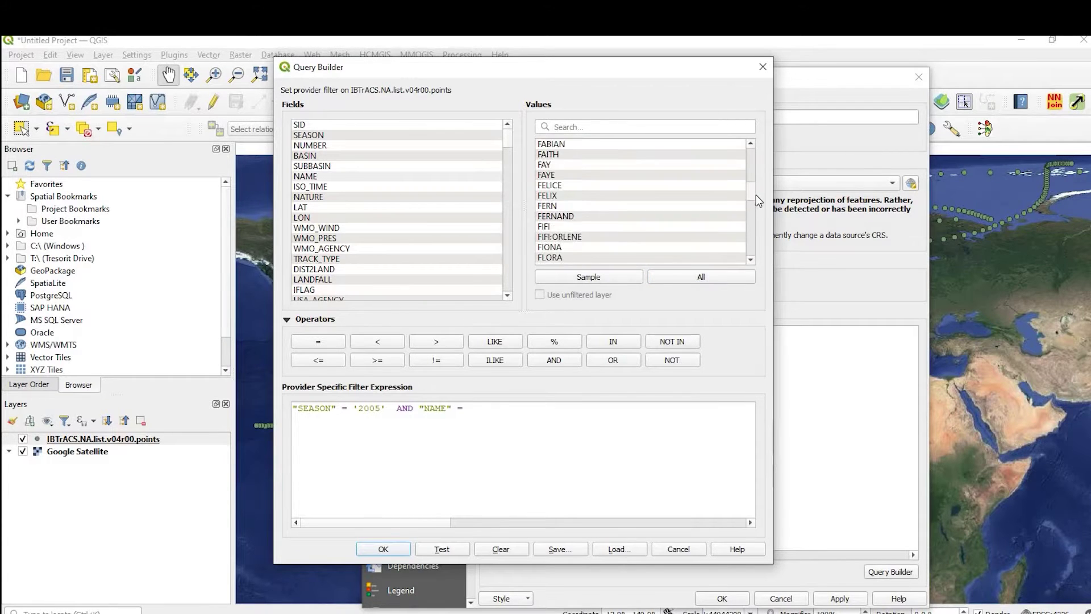
scroll(758, 207, "down", 10)
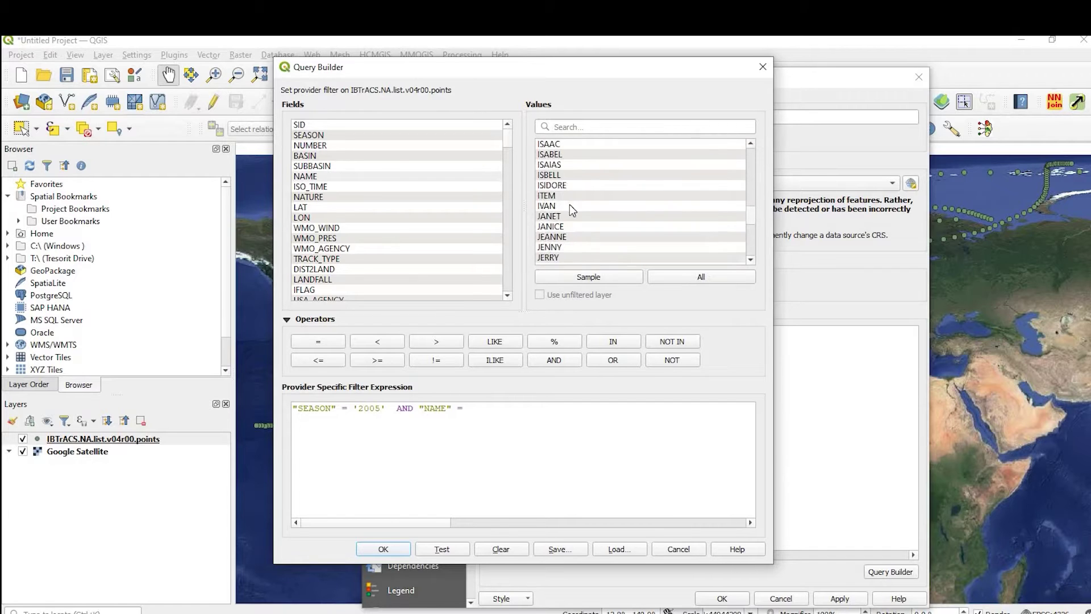
scroll(557, 233, "down", 8)
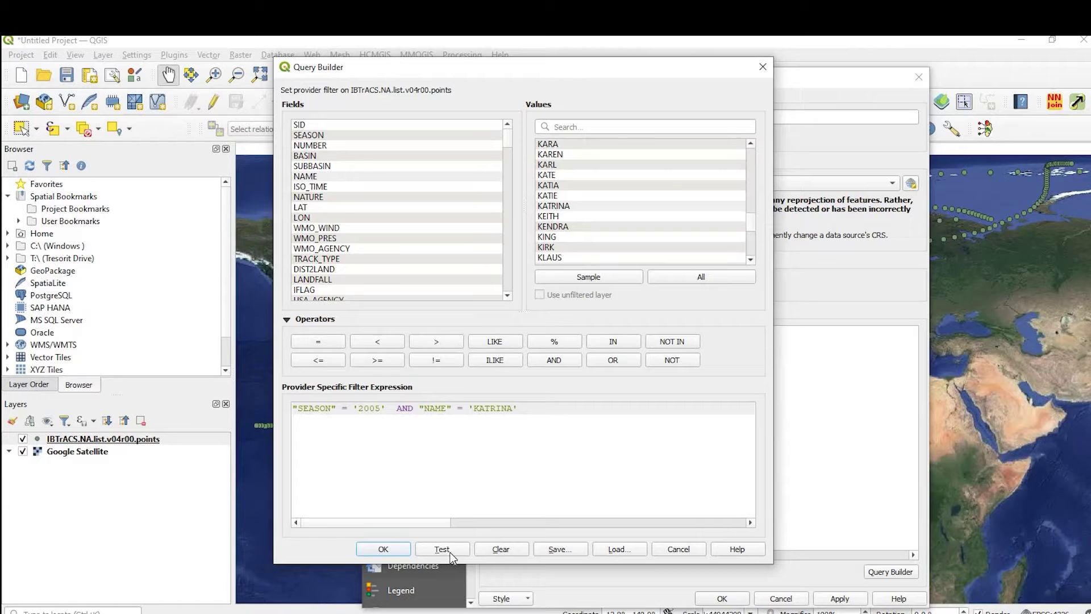
Test the filter (64 rows), apply it, and pan to Katrina's track over the US.
left_click(463, 547)
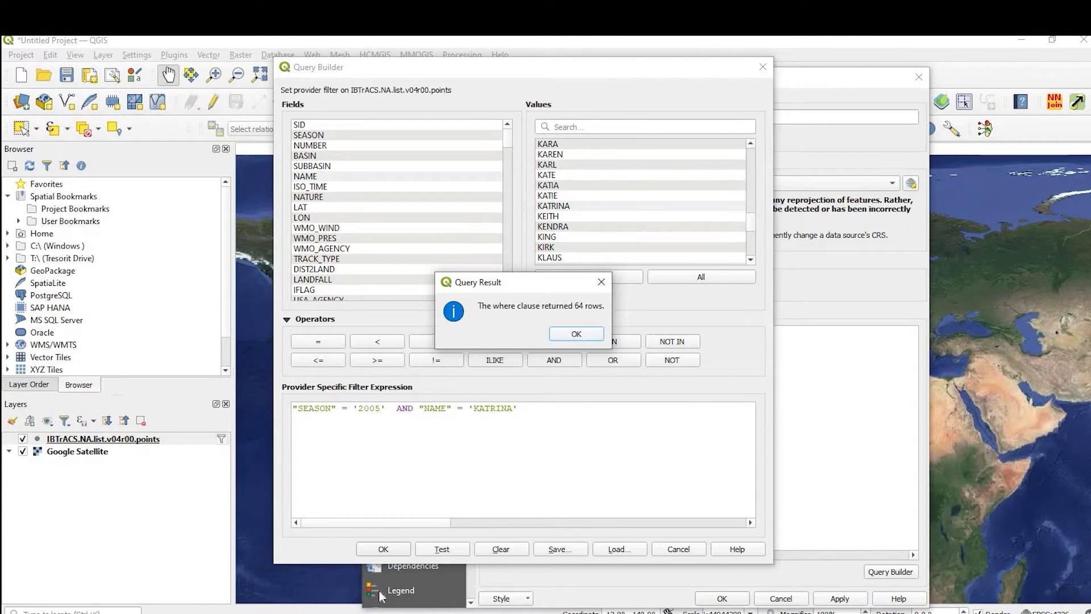
key("Return")
left_click(383, 549)
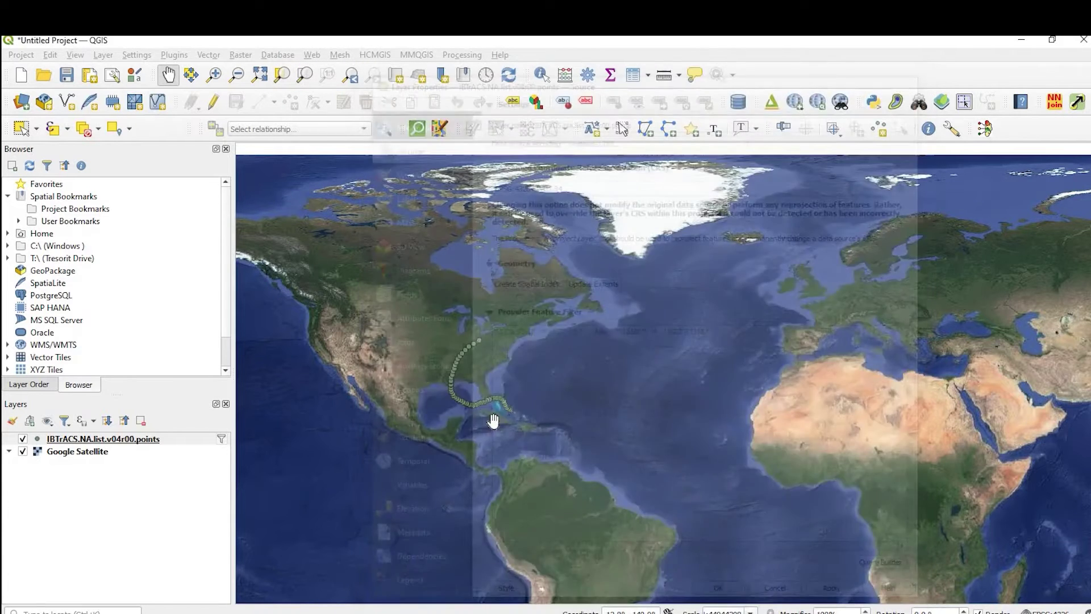
scroll(663, 378, "up", 2)
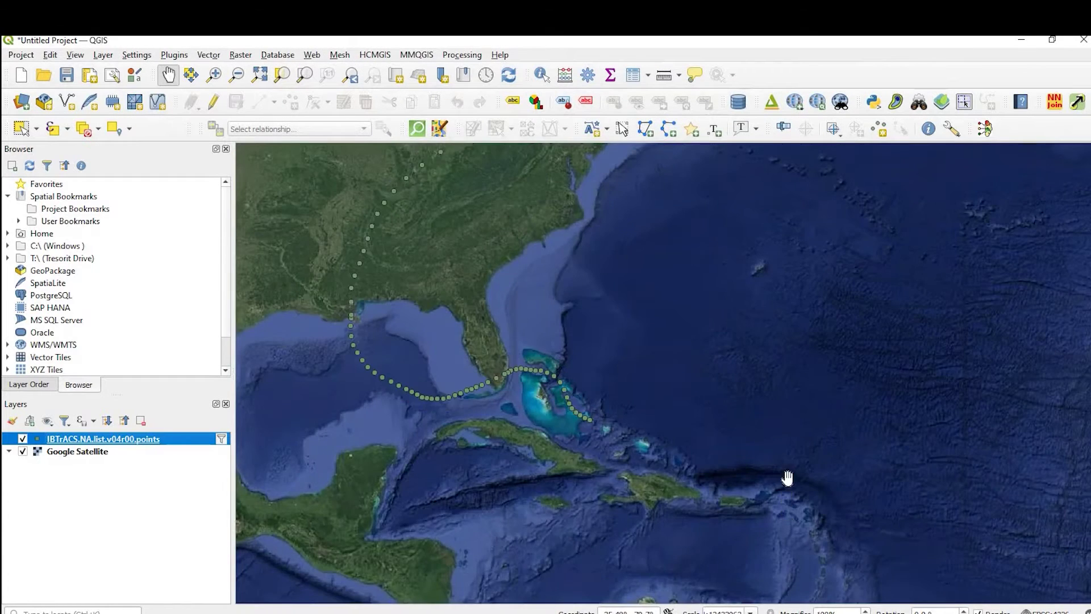
left_click_drag(511, 369, 682, 424)
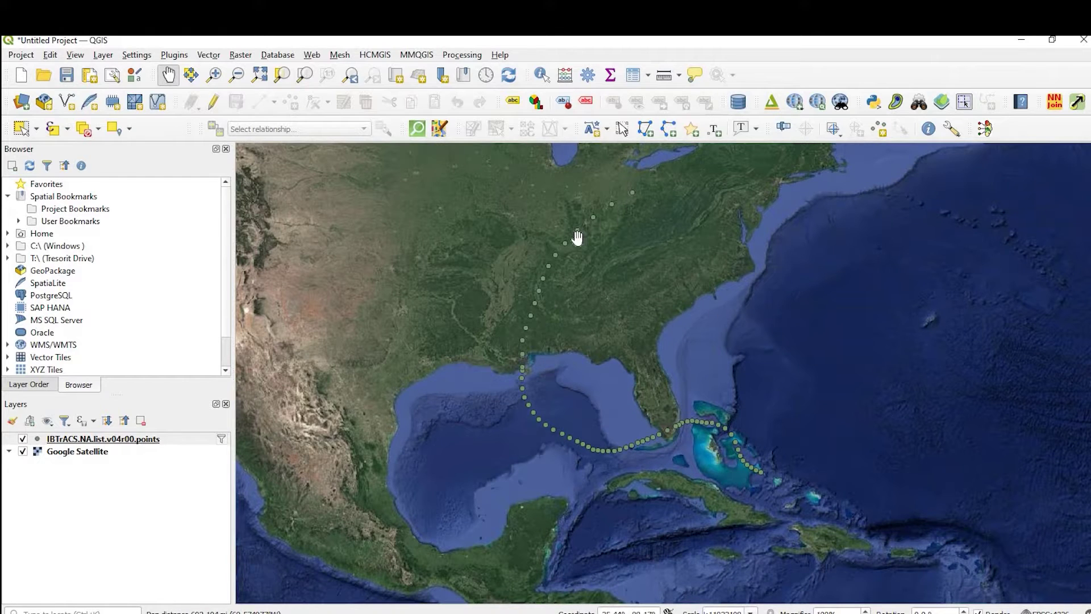
Review Katrina's 64-row attribute table with ISO_TIME widened, then close it.
right_click(154, 441)
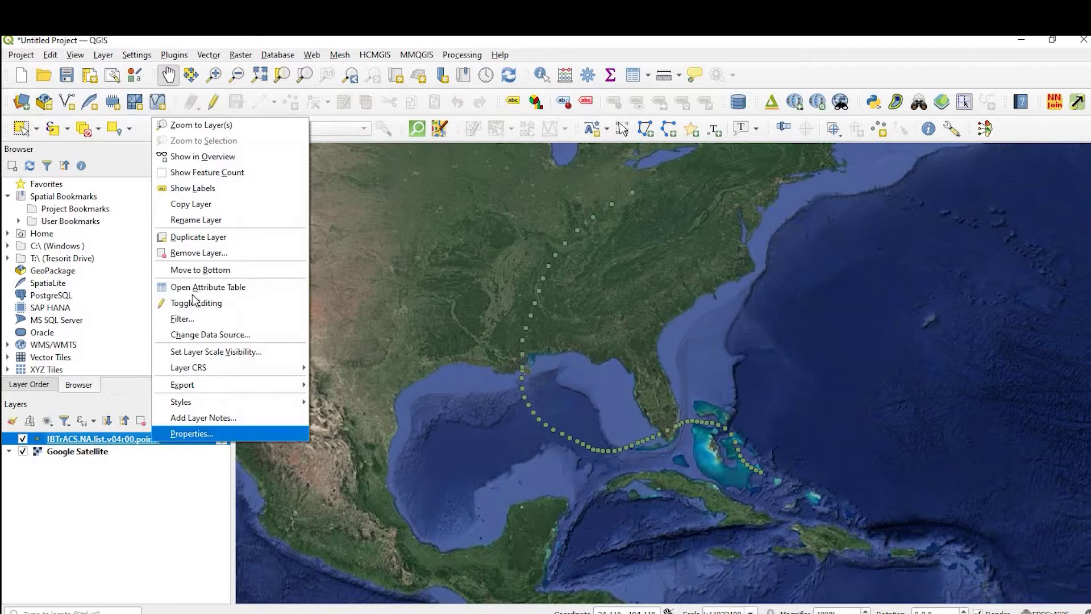
left_click(446, 401)
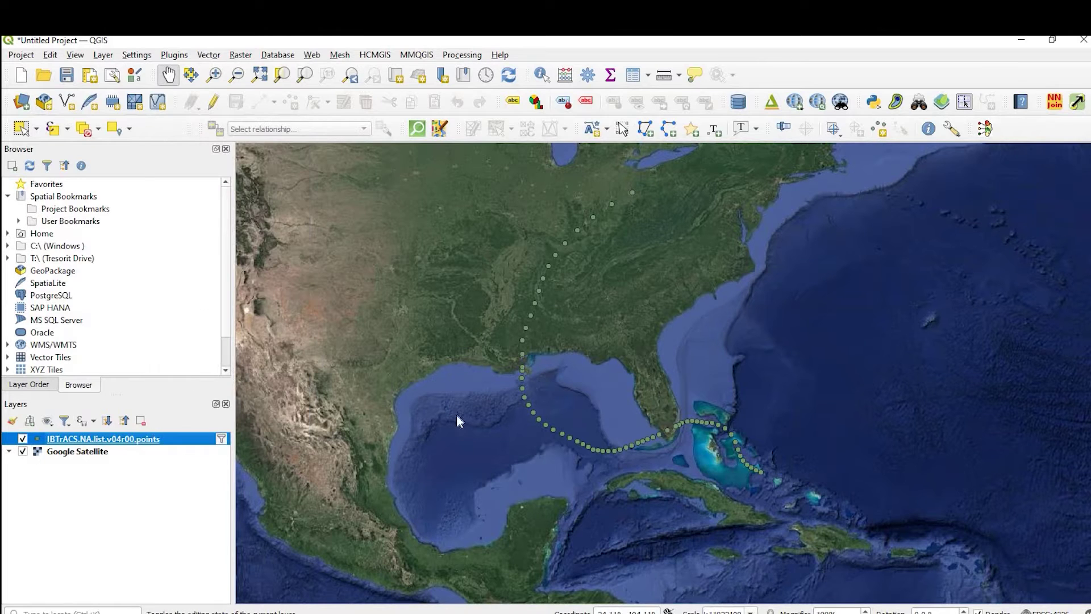
key("F6")
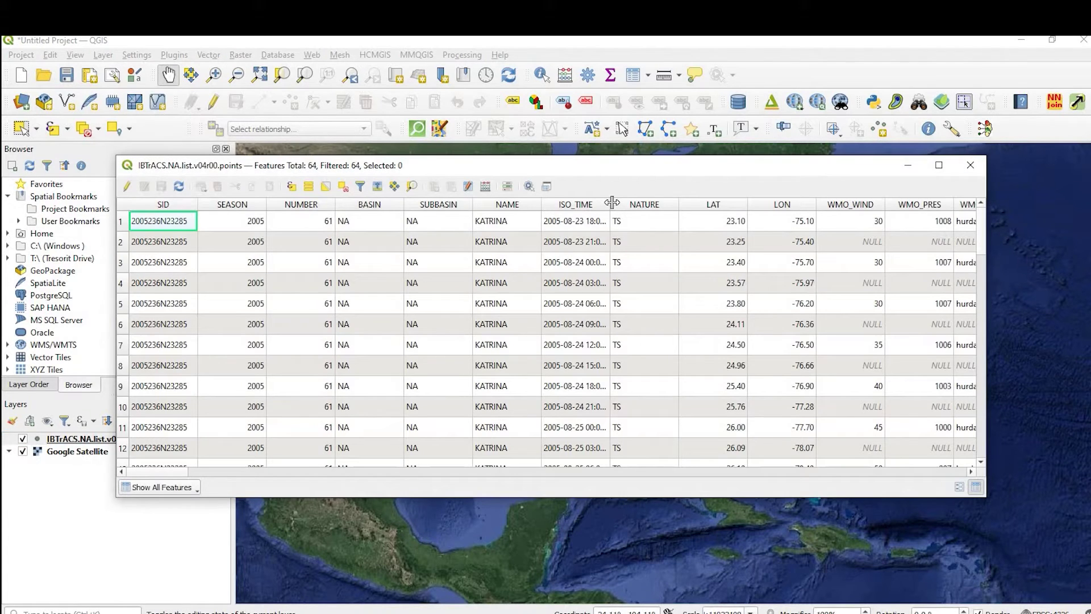
left_click_drag(708, 204, 722, 204)
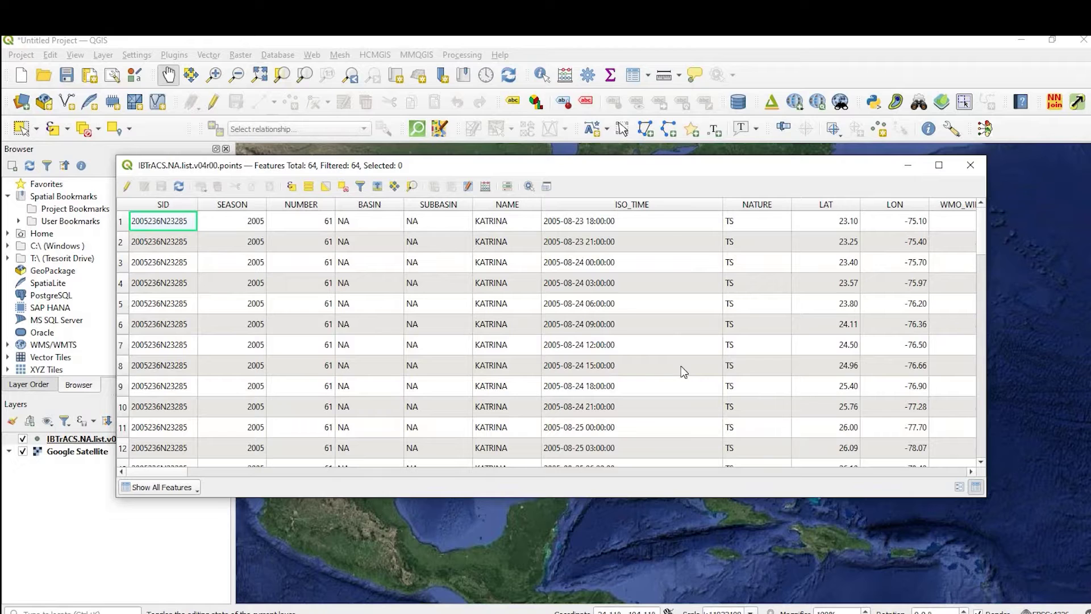
scroll(632, 308, "down", 3)
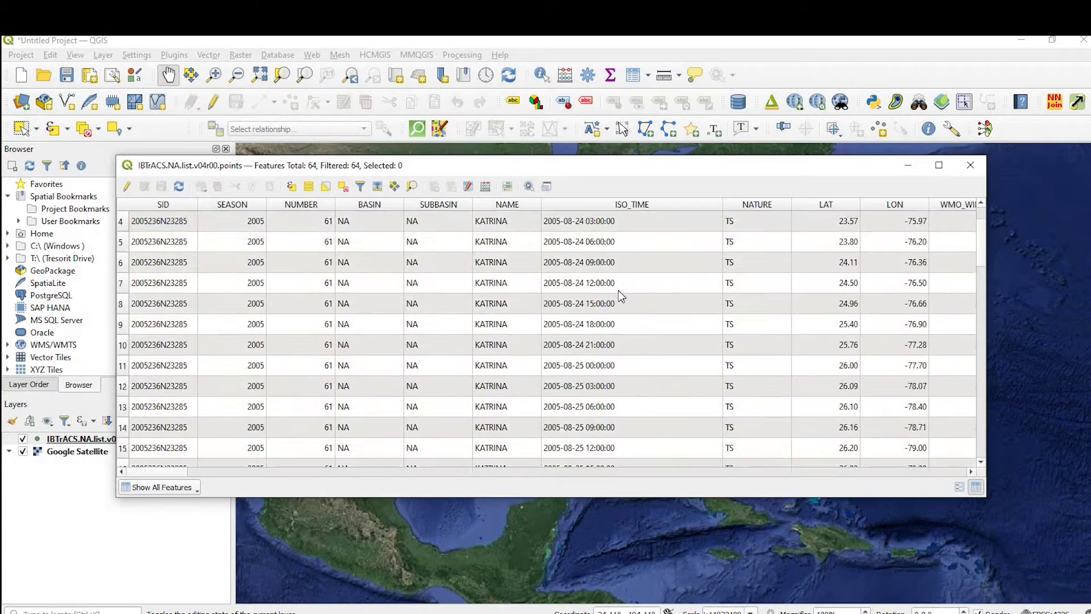
scroll(606, 370, "up", 3)
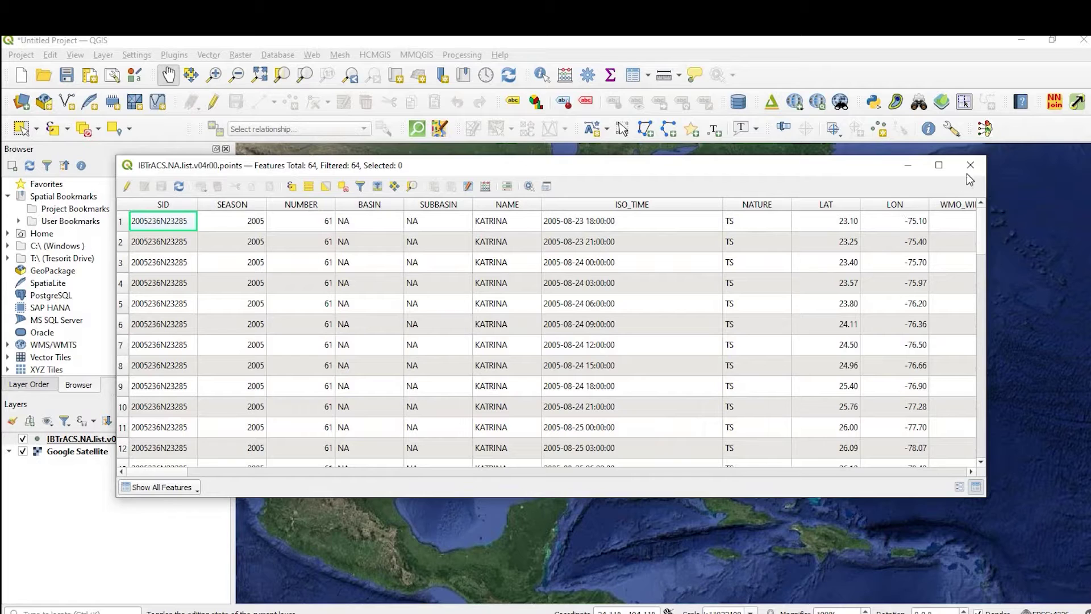
left_click(605, 472)
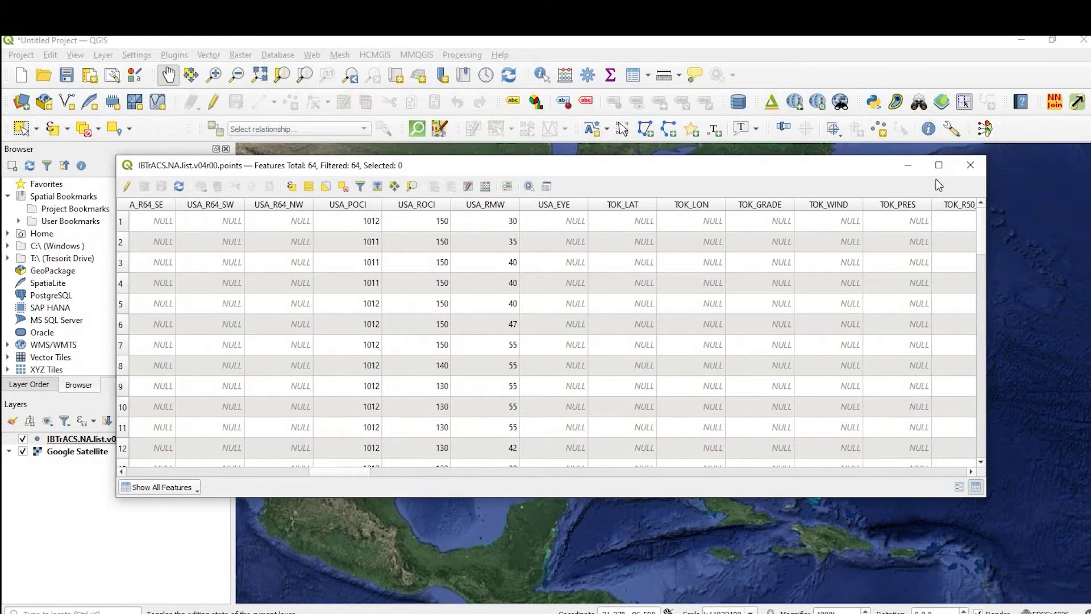
left_click(971, 166)
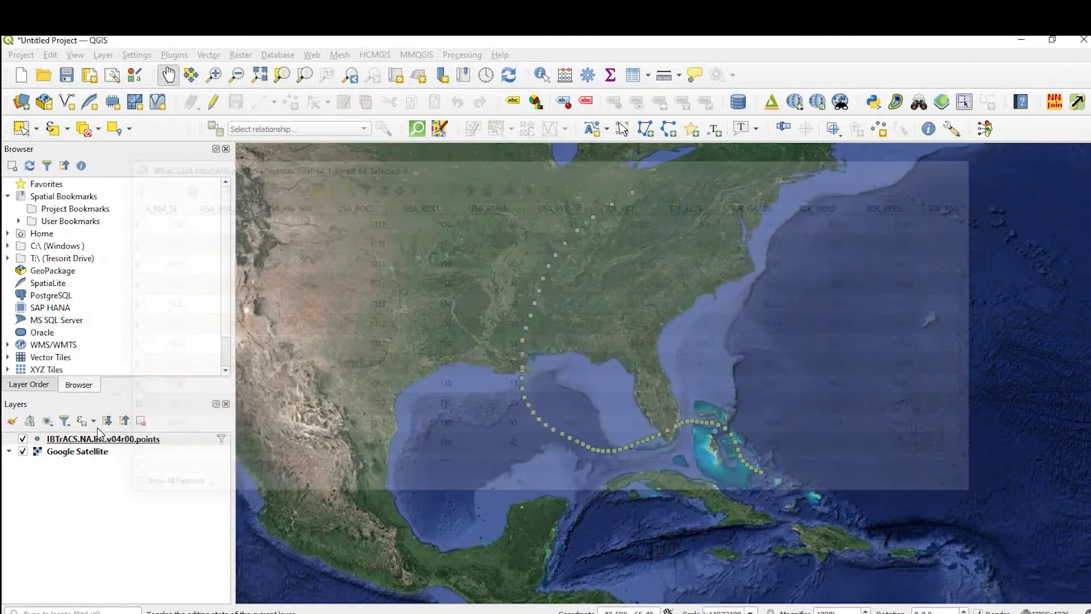
left_click(103, 440)
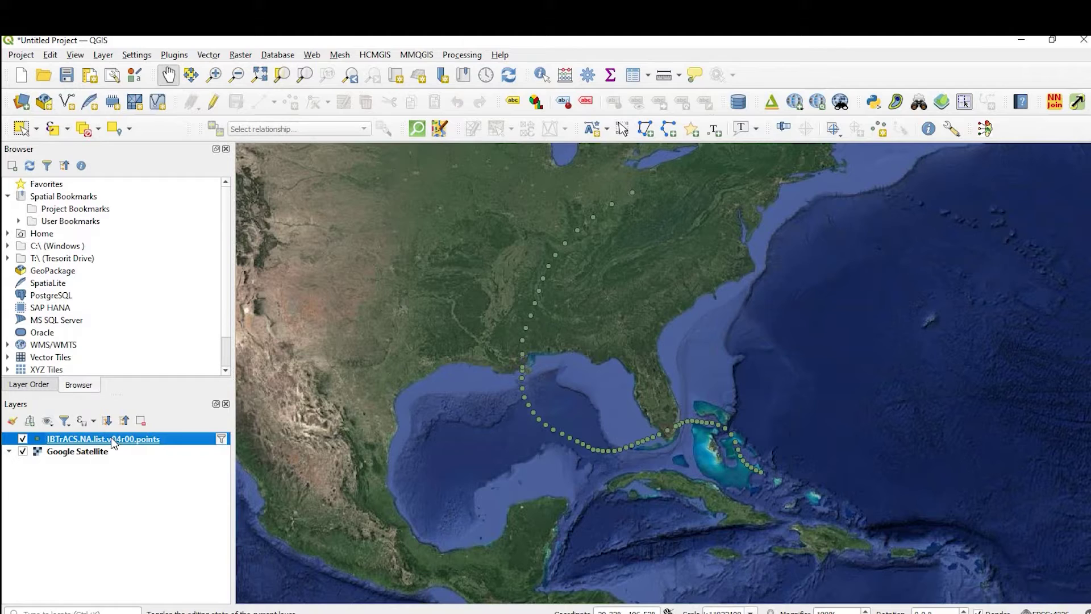
Categorize the track points by USA_WIND using the Reds colour ramp.
double_click(113, 443)
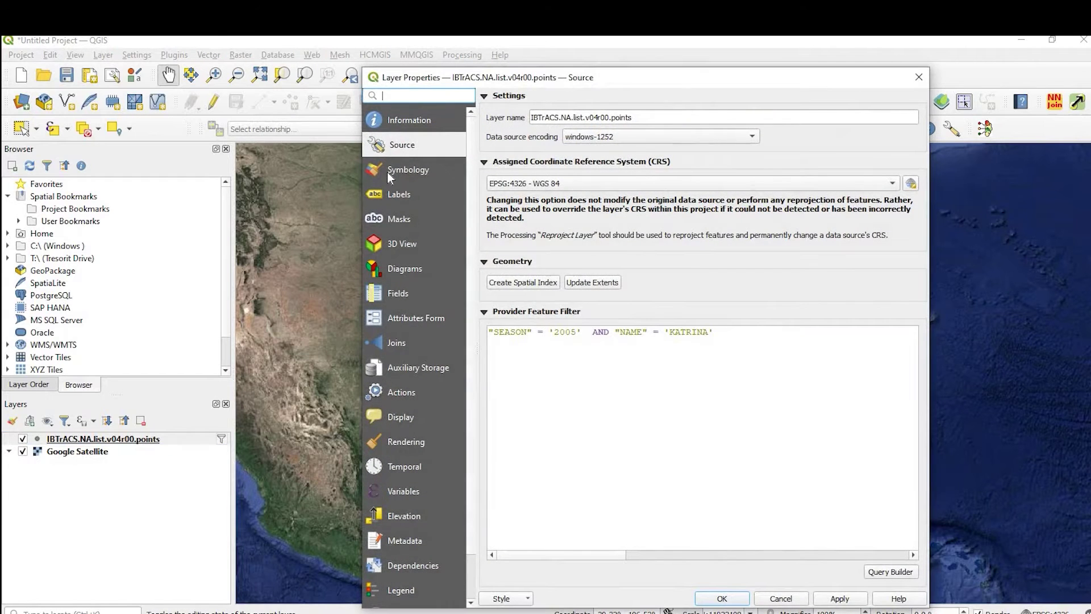
left_click(409, 170)
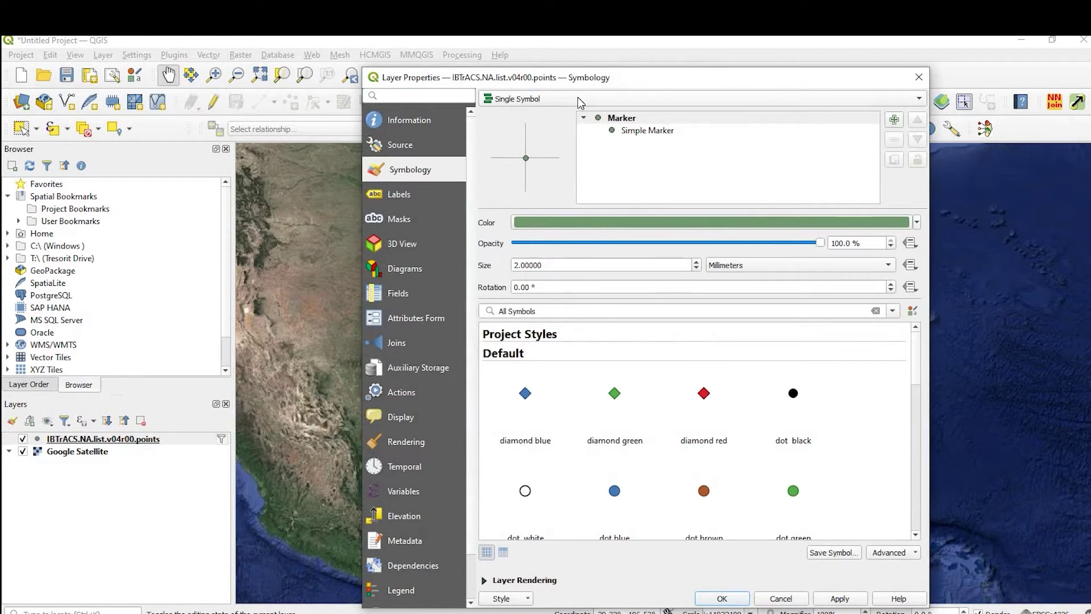
left_click(569, 99)
left_click(569, 114)
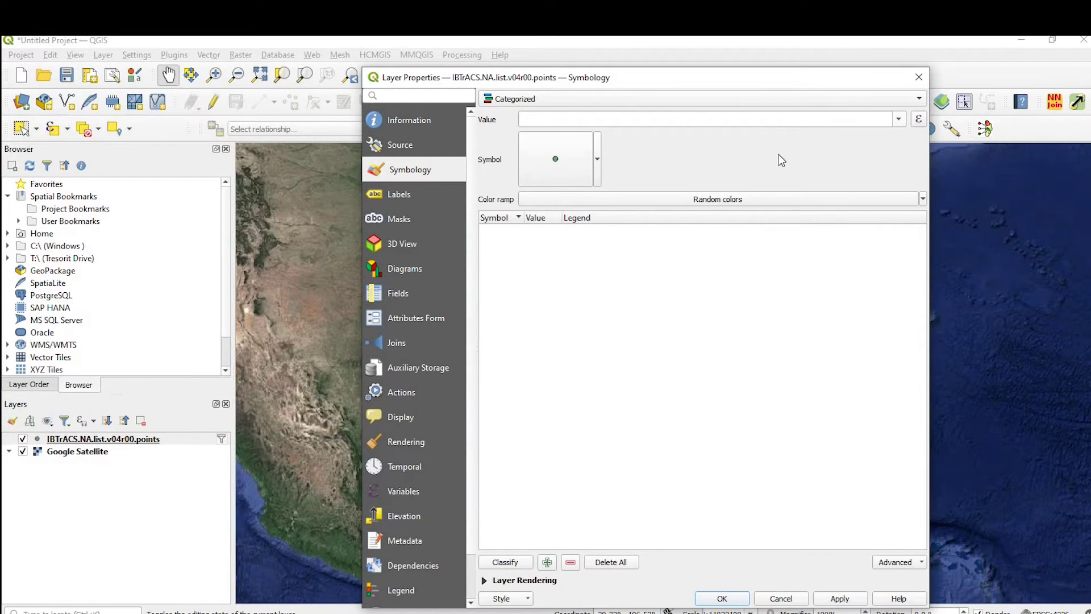
scroll(664, 208, "down", 3)
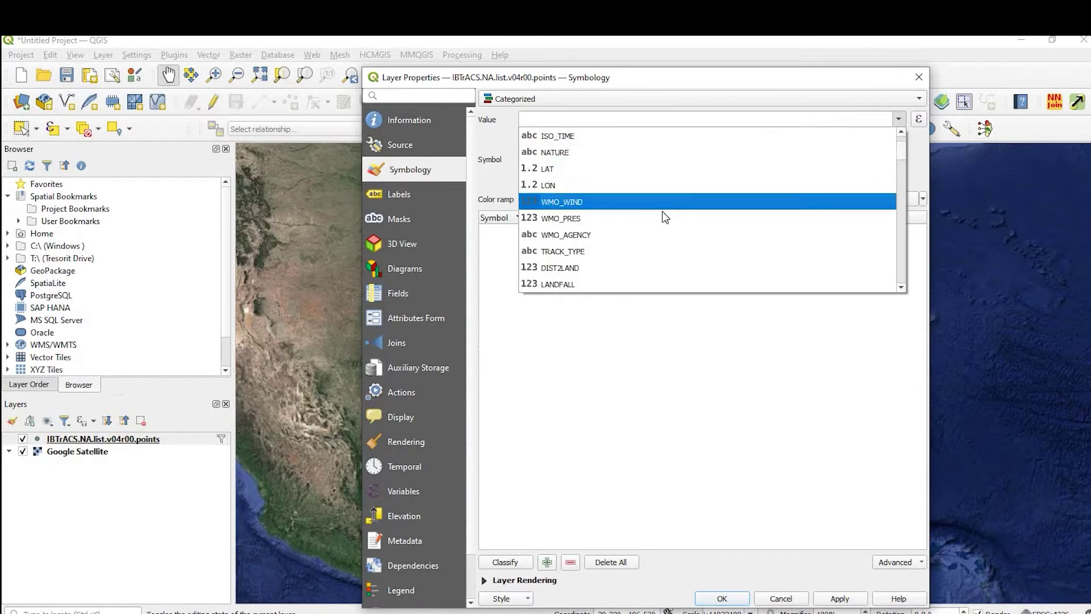
scroll(654, 214, "down", 2)
key("Down")
key("Down")
key("Down")
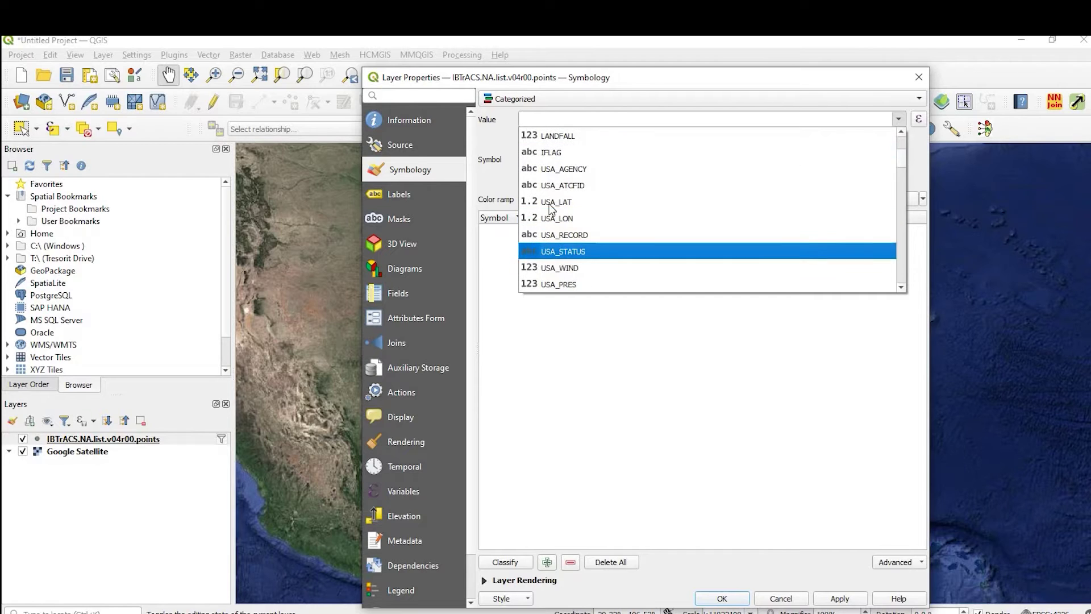
key("Return")
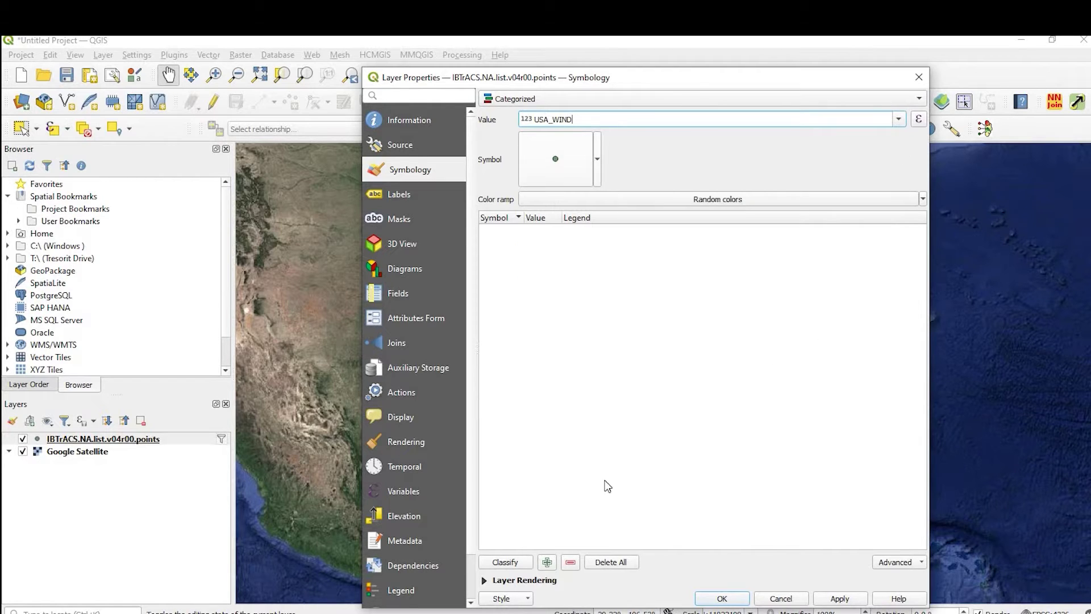
left_click(504, 562)
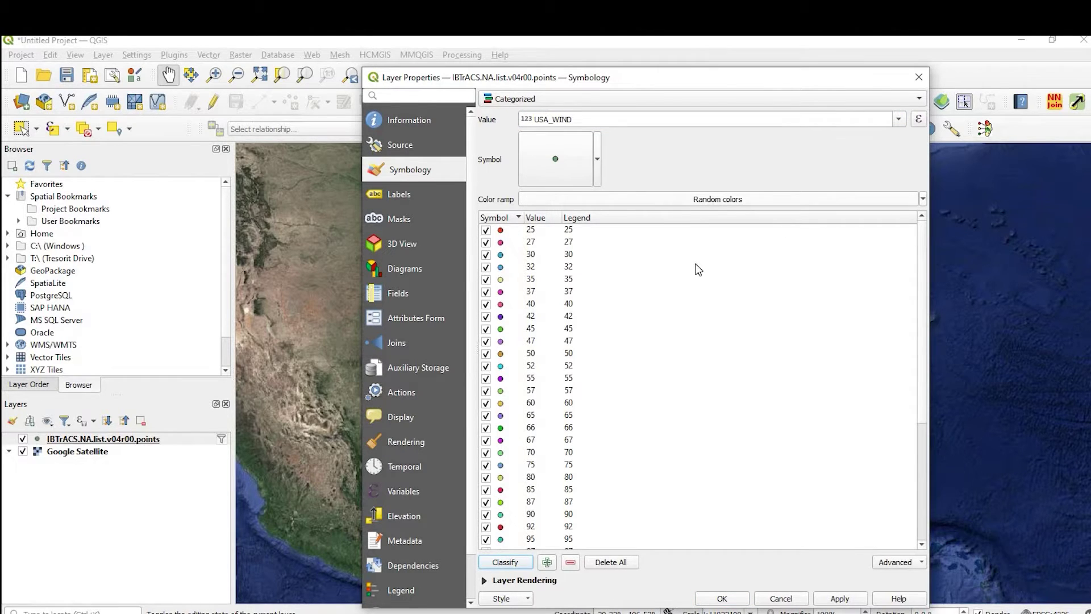
left_click(922, 199)
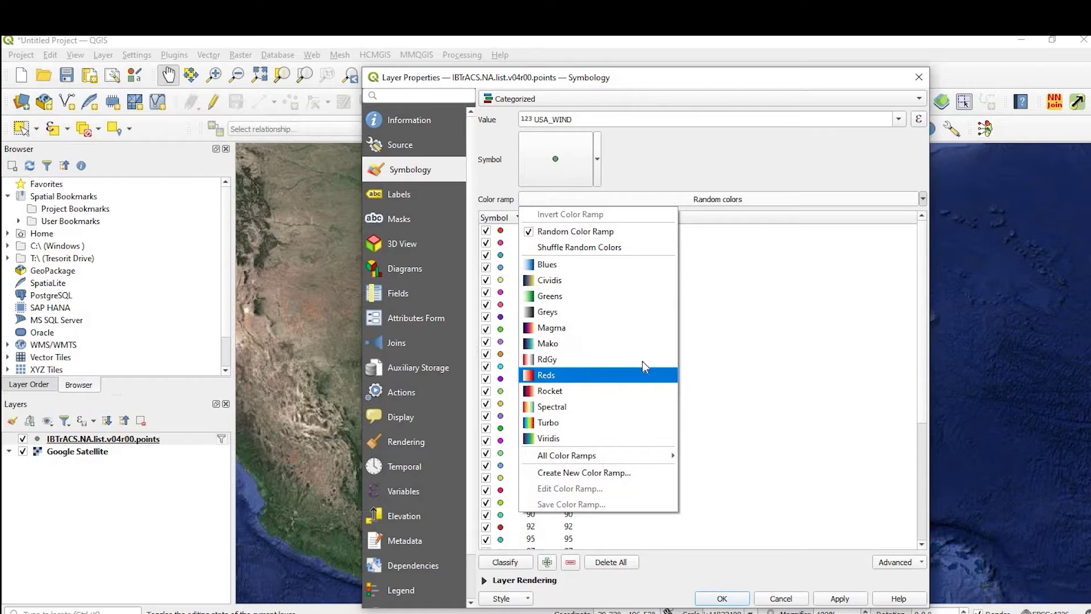
left_click(545, 376)
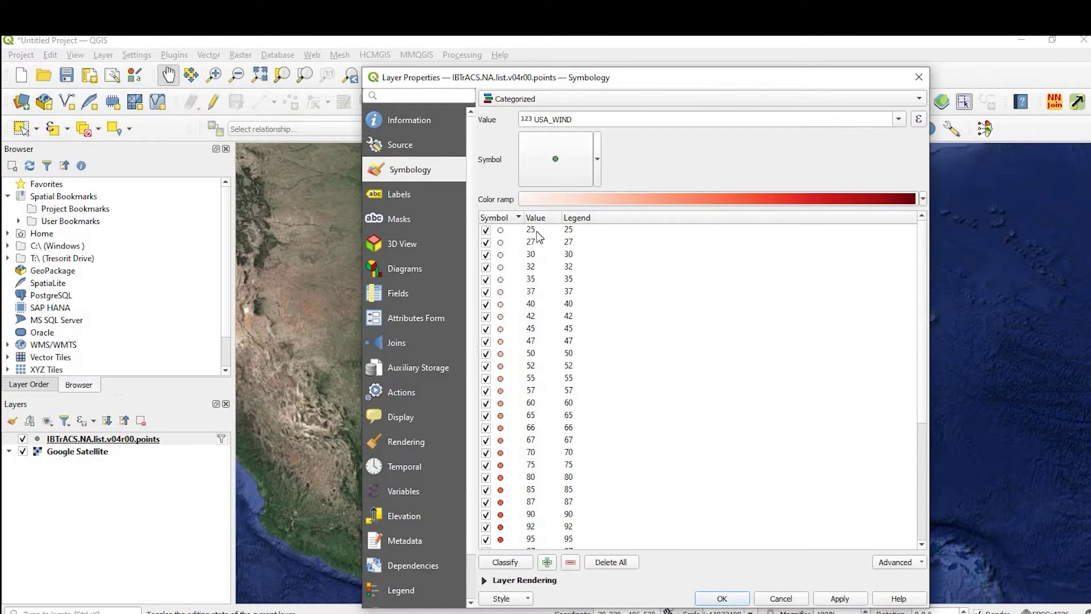
Set all USA_WIND classes to symbol size 6 and apply the styling.
left_click_drag(538, 237, 534, 539)
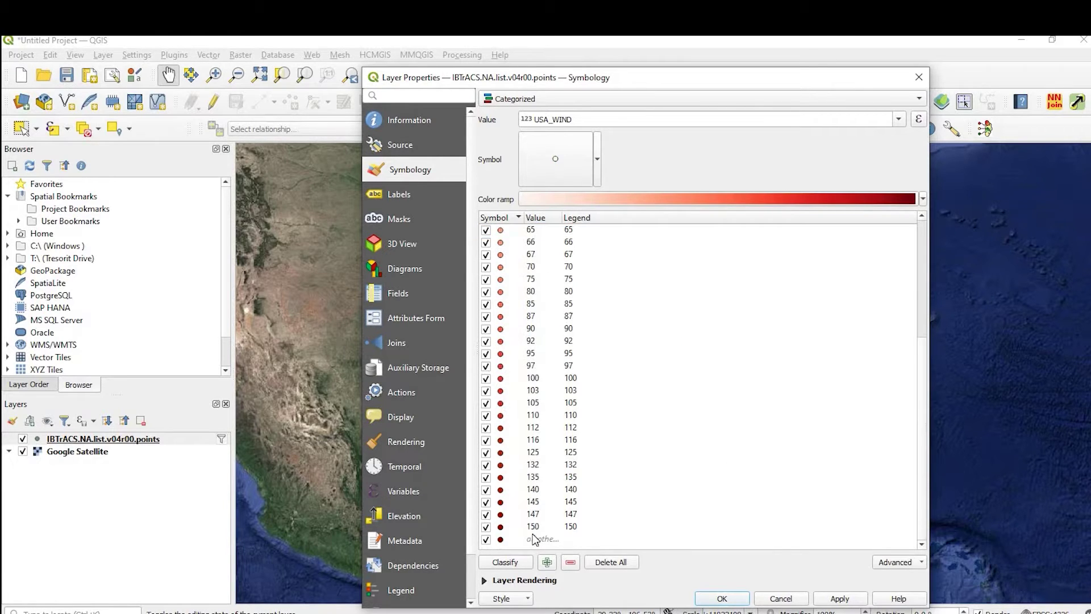
left_click(536, 540, "shift")
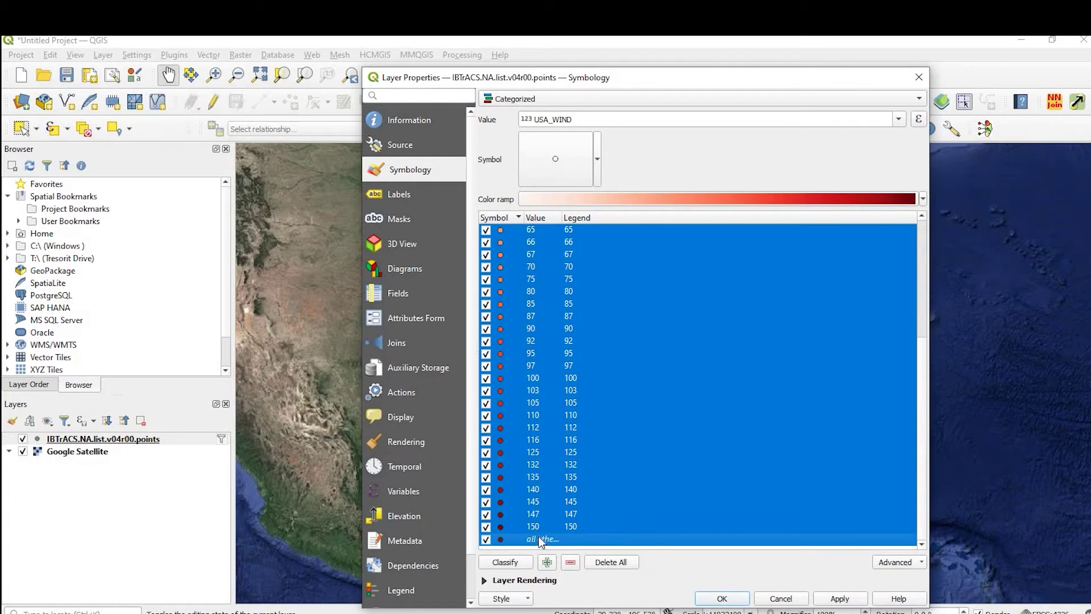
right_click(539, 540)
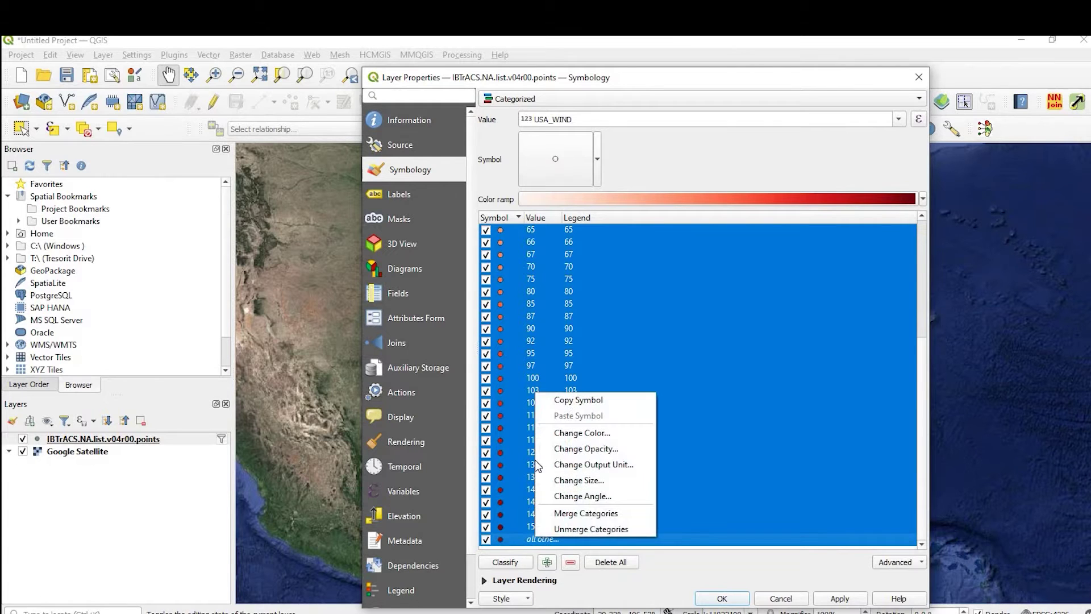
left_click(578, 484)
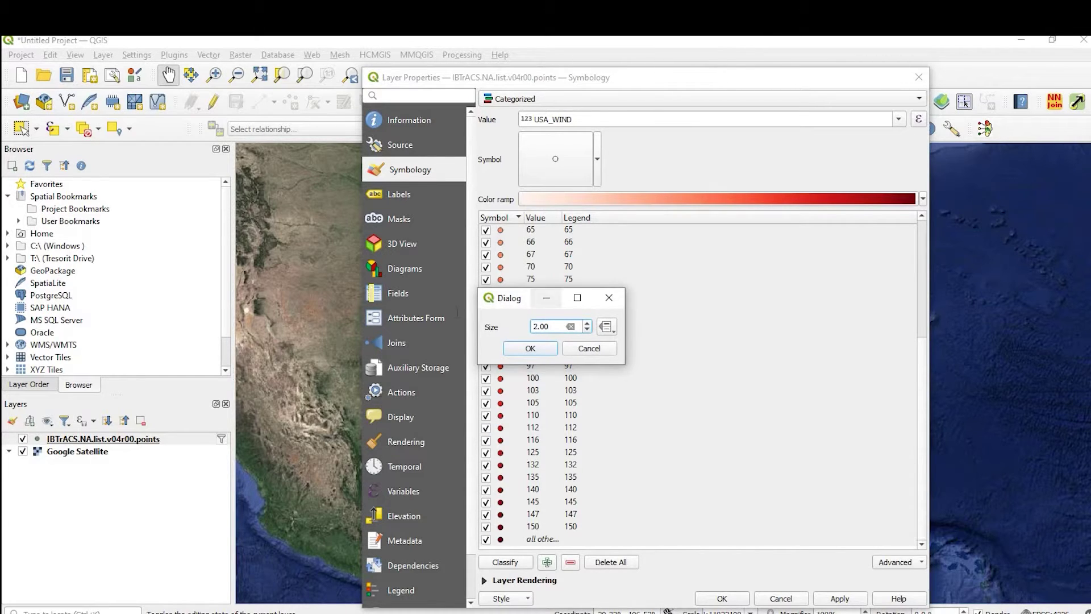
key("ctrl+a")
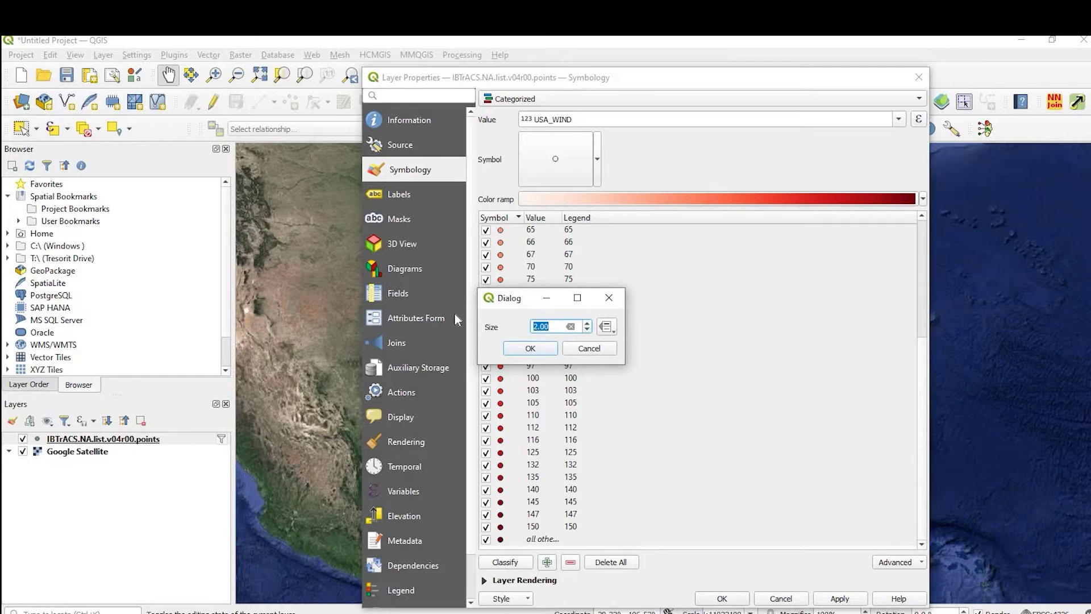
type("6")
key("Return")
left_click(840, 598)
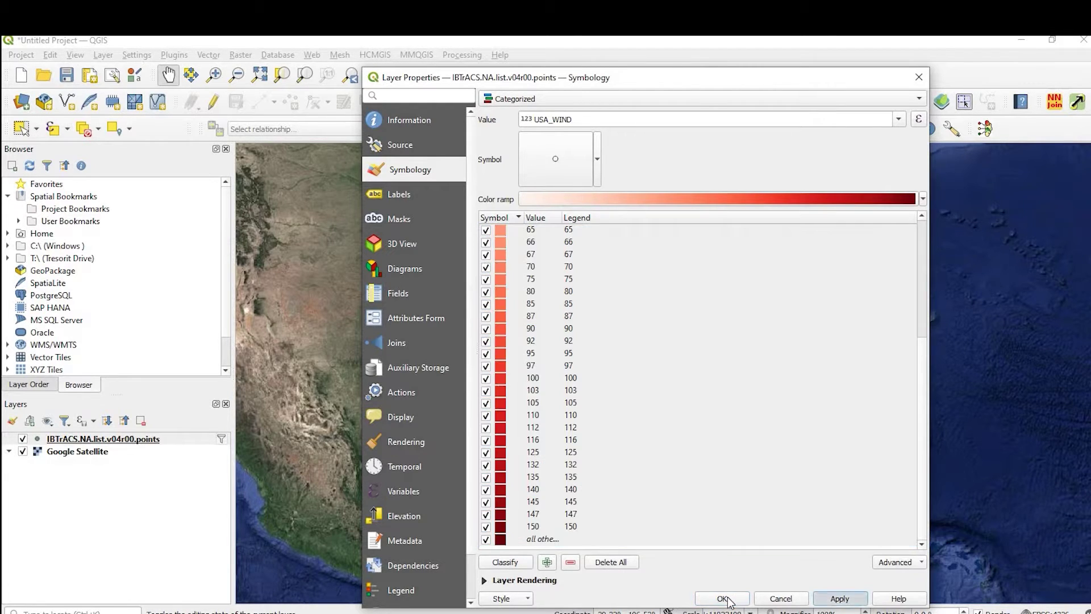
key("Escape")
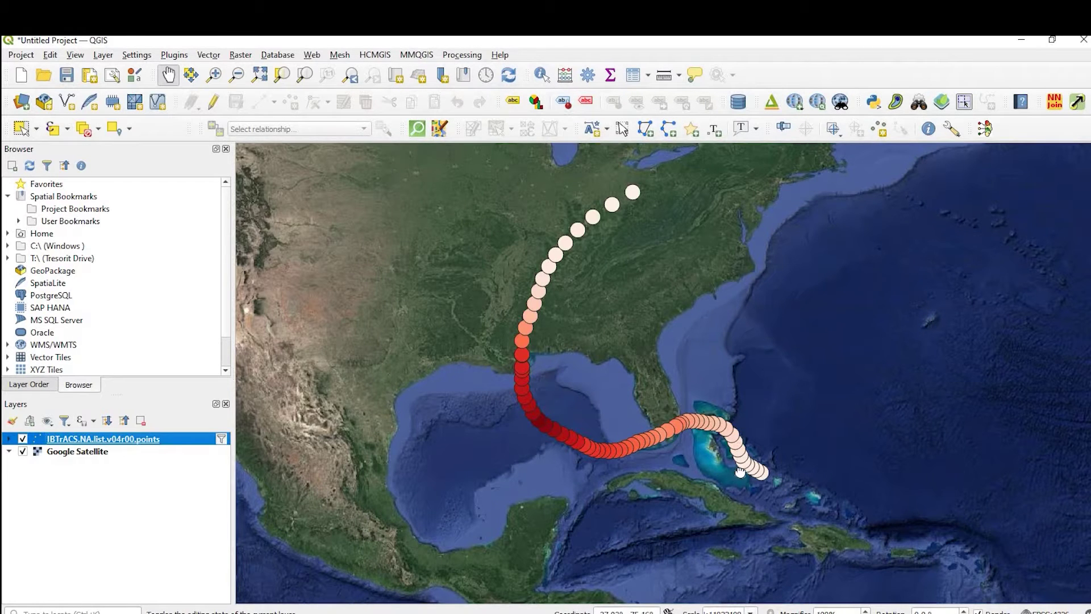
left_click_drag(778, 487, 759, 551)
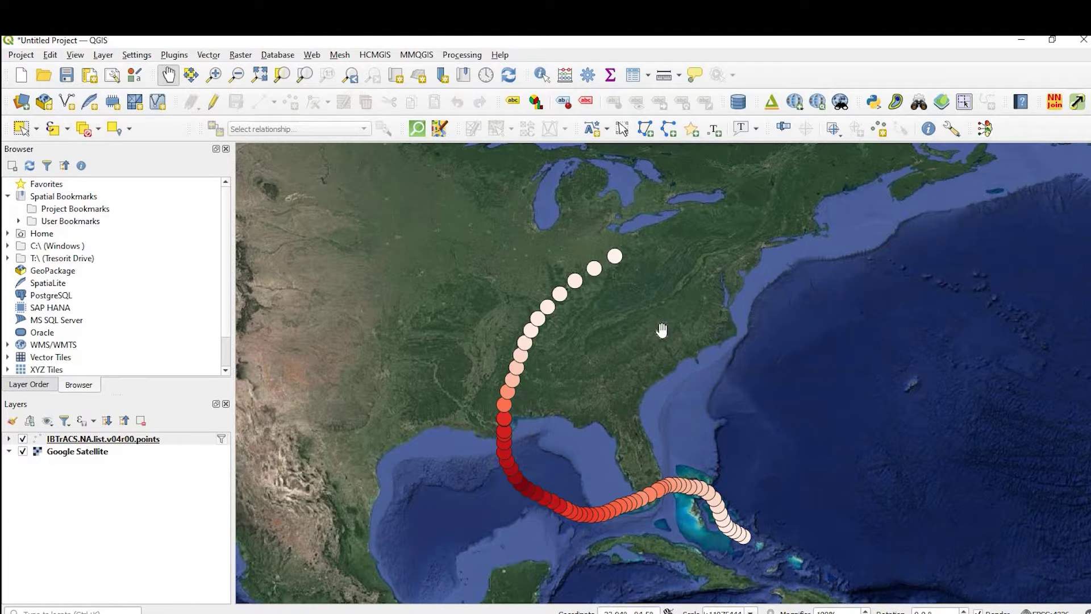
Try Single Field date-time temporal control with Include Start, Include End, then cancel.
right_click(152, 443)
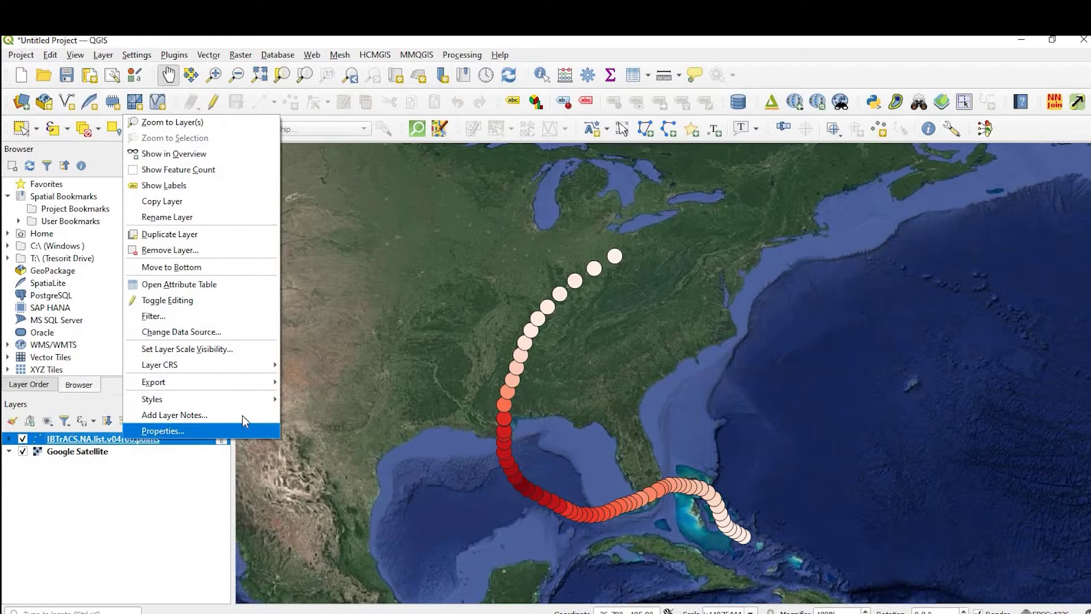
left_click(243, 430)
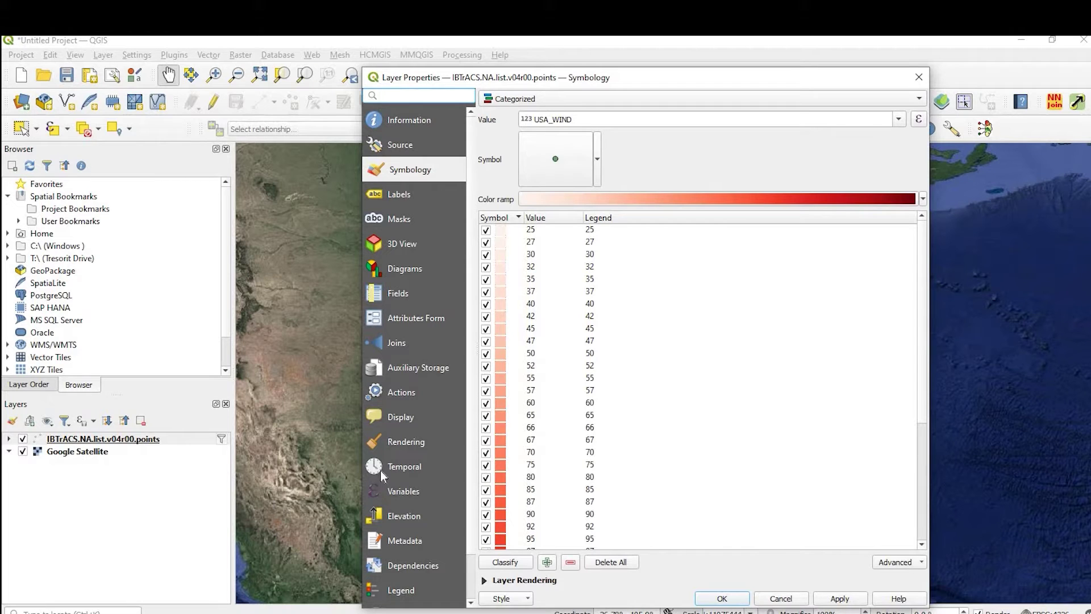
left_click(404, 466)
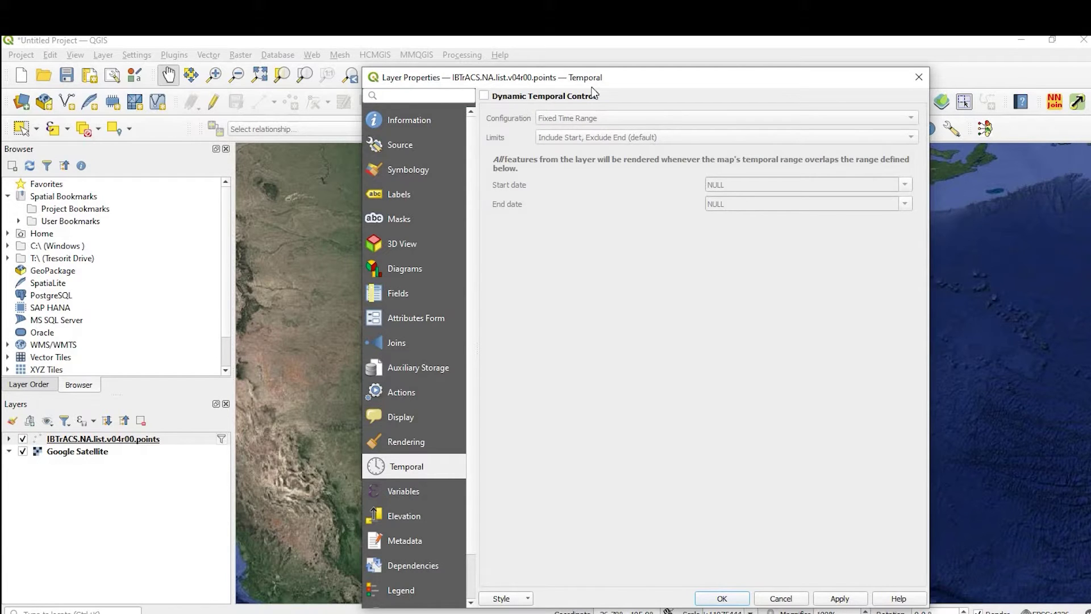
left_click(485, 96)
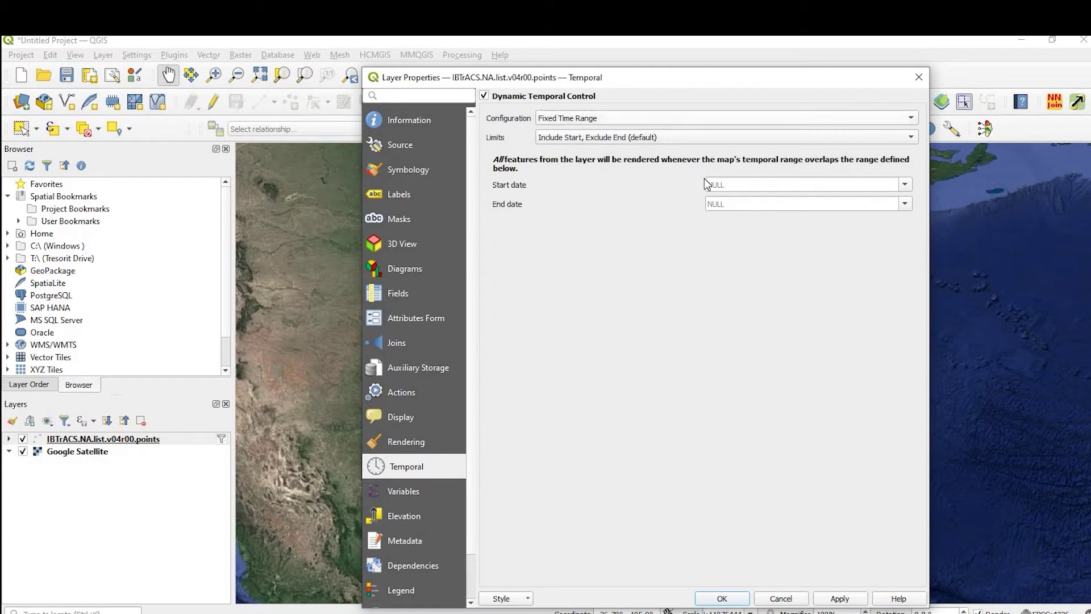
left_click(590, 121)
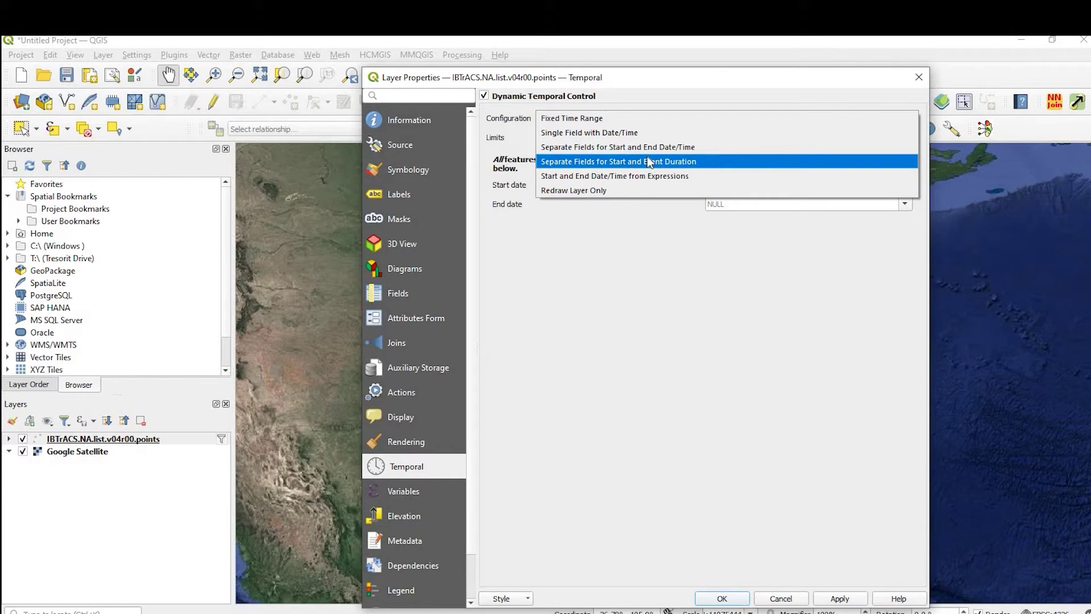
left_click(593, 134)
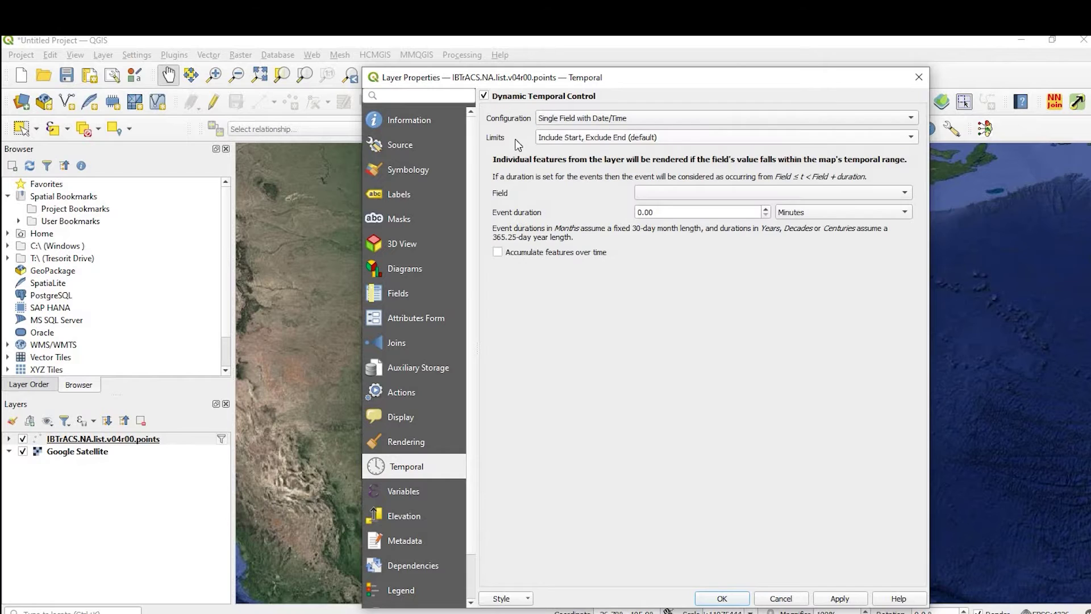
left_click(571, 140)
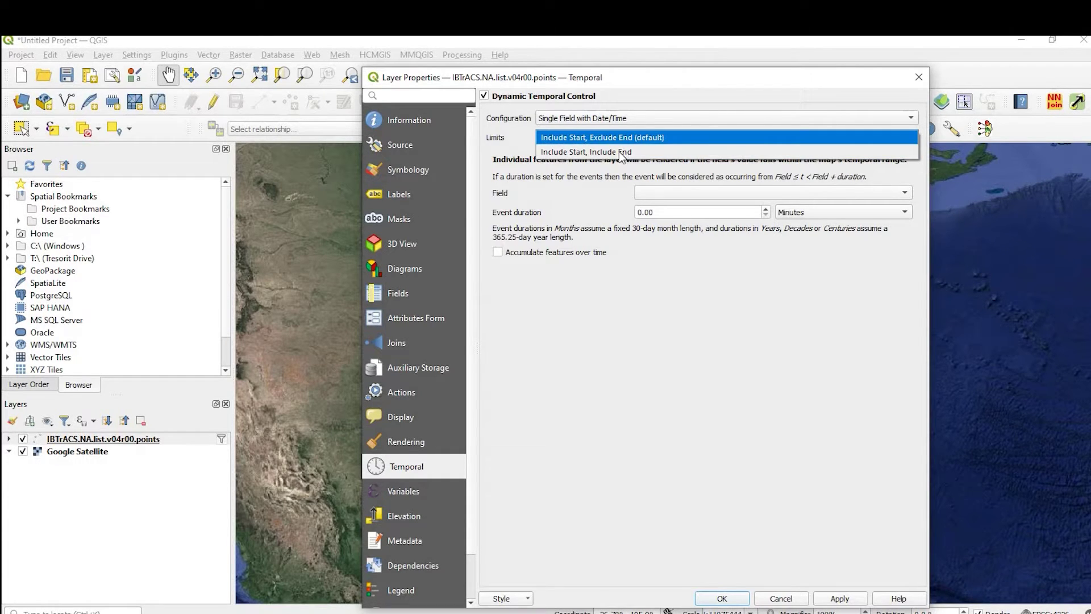
left_click(602, 150)
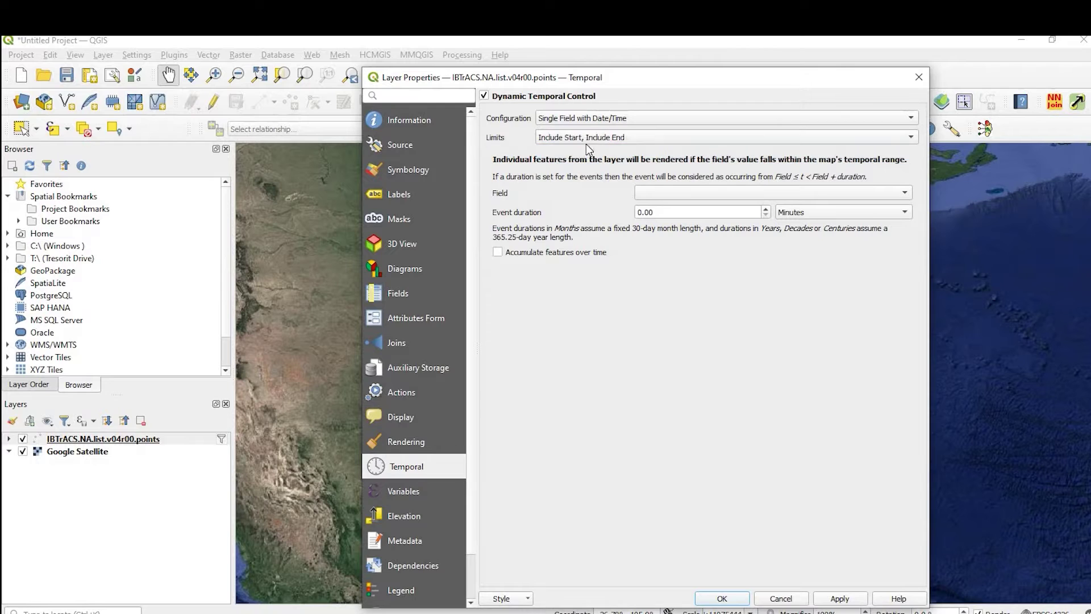
left_click(585, 138)
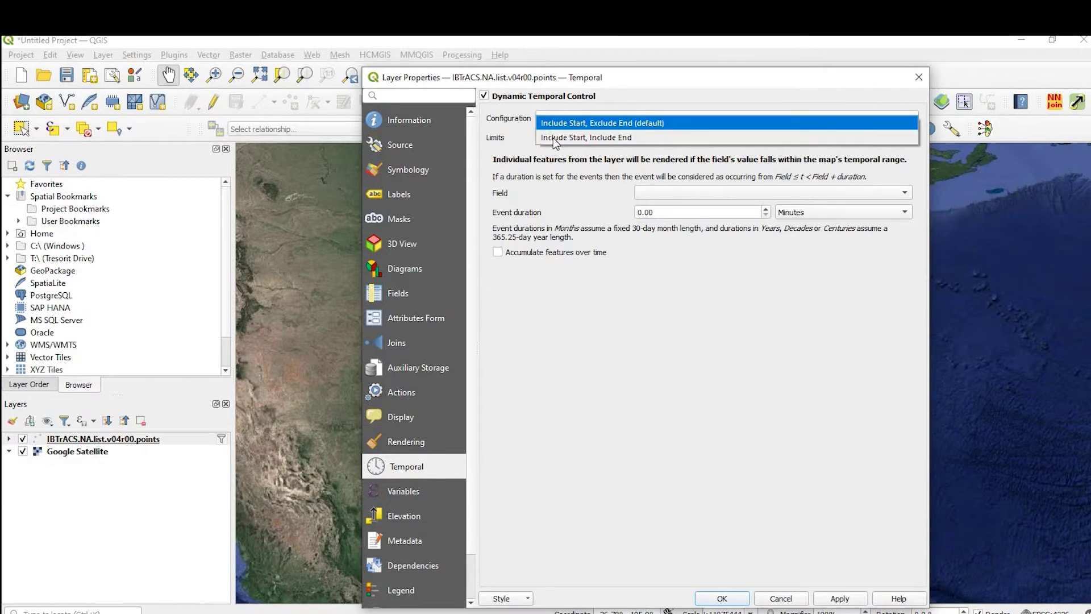
left_click(619, 141)
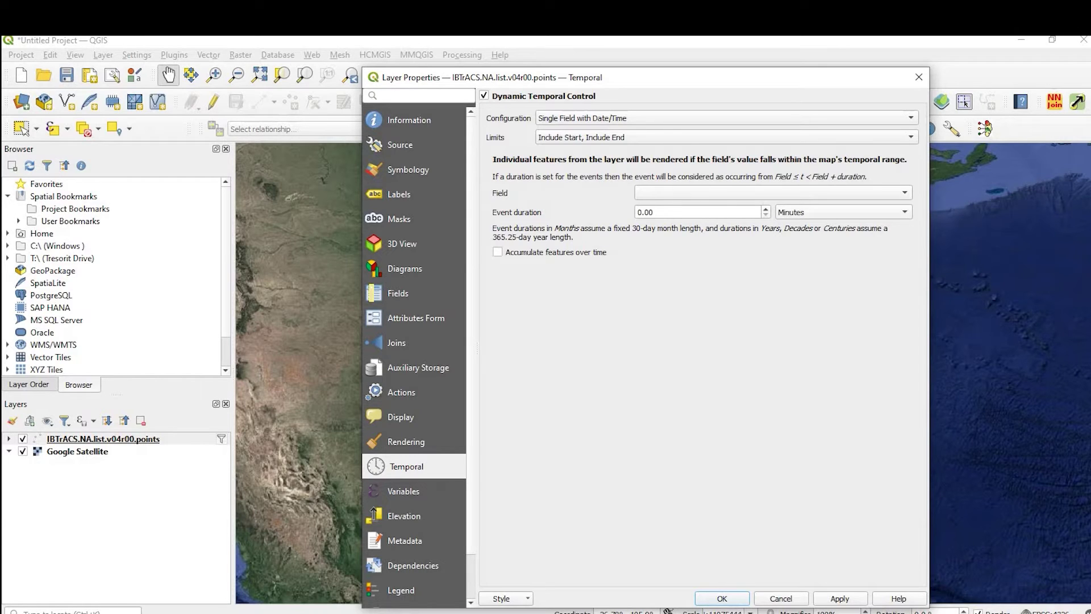
left_click(779, 598)
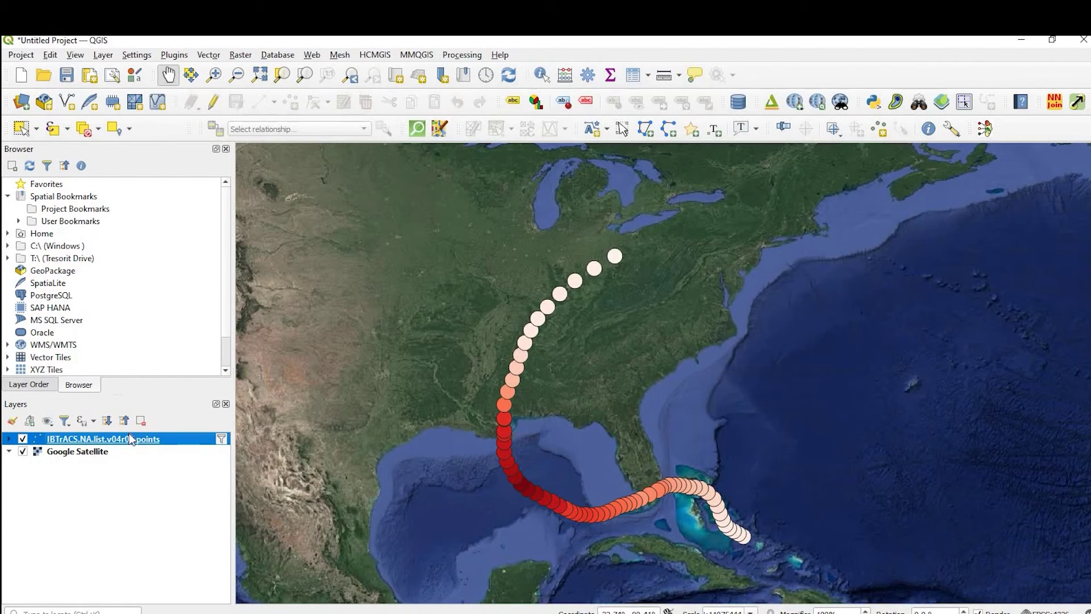
Open the track points' attribute table and launch the Field Calculator.
right_click(131, 440)
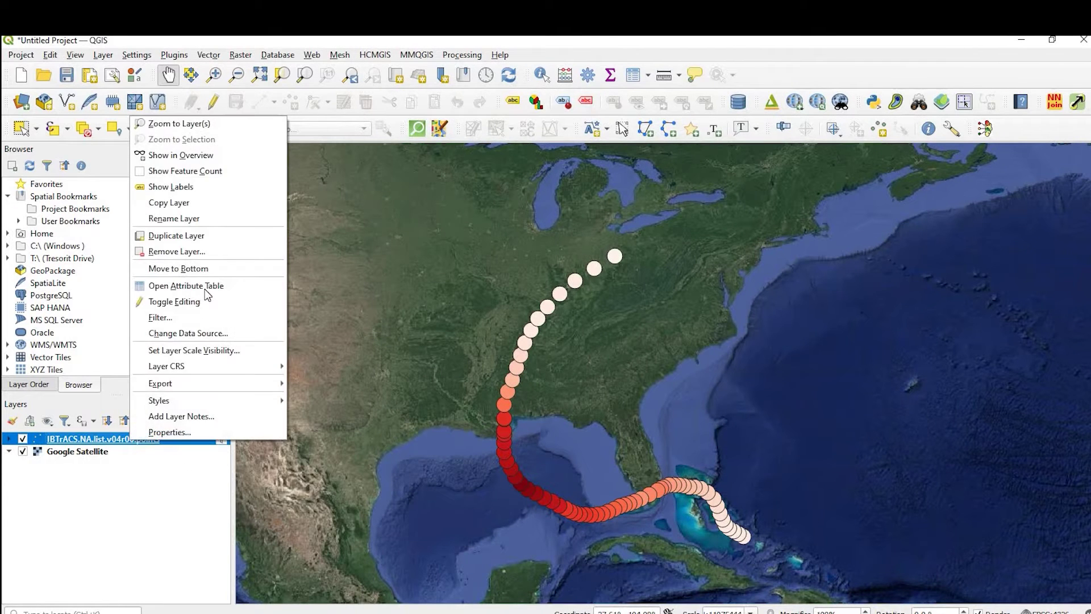
left_click(206, 290)
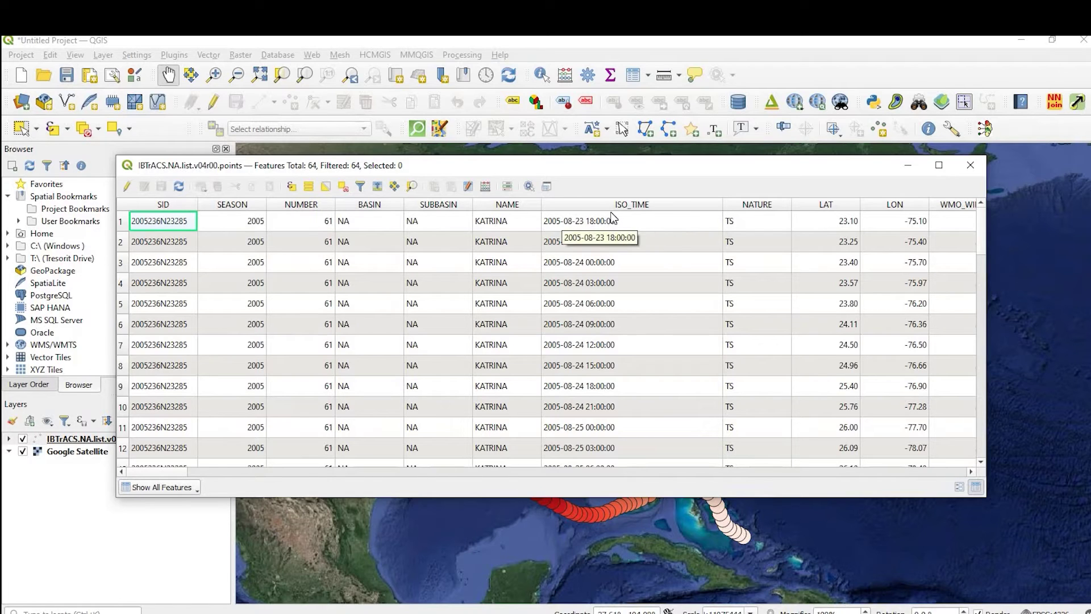
left_click(484, 187)
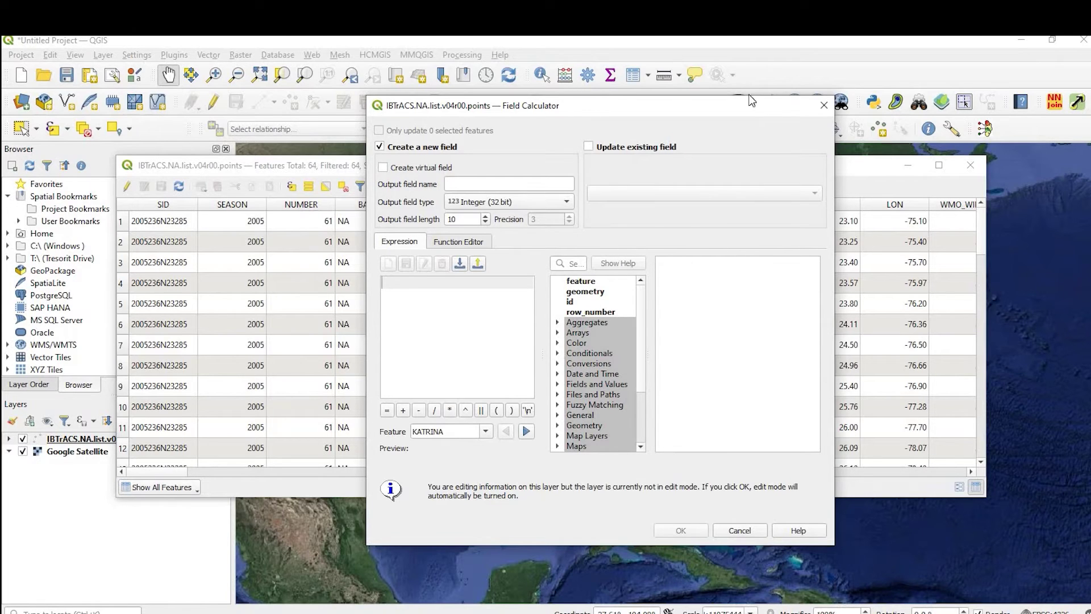
Make the new output field a virtual Date & Time field named New_DT.
left_click_drag(511, 107, 793, 109)
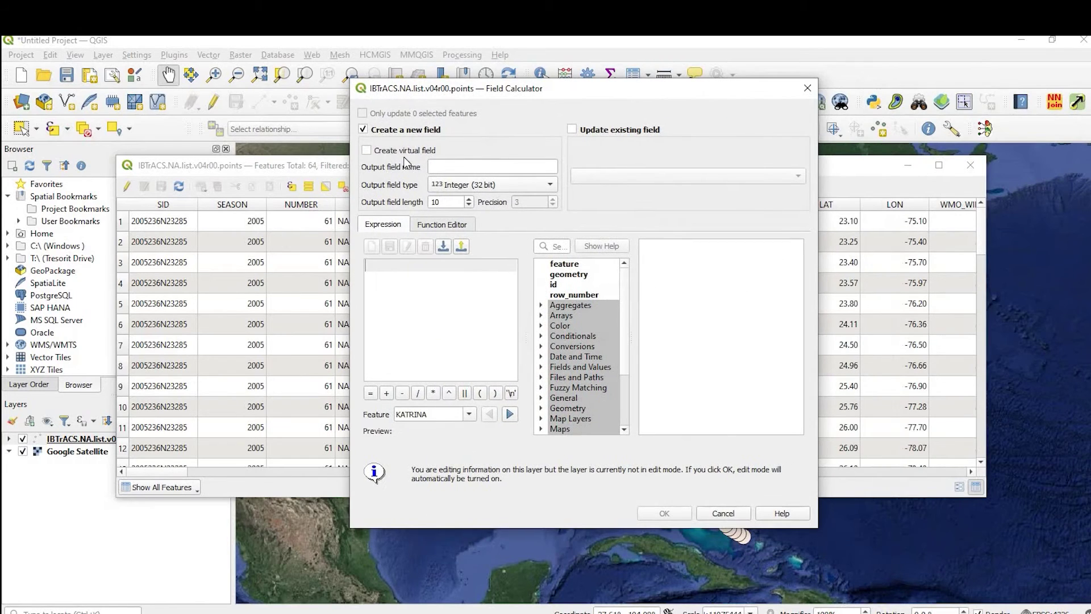
key("space")
left_click(481, 168)
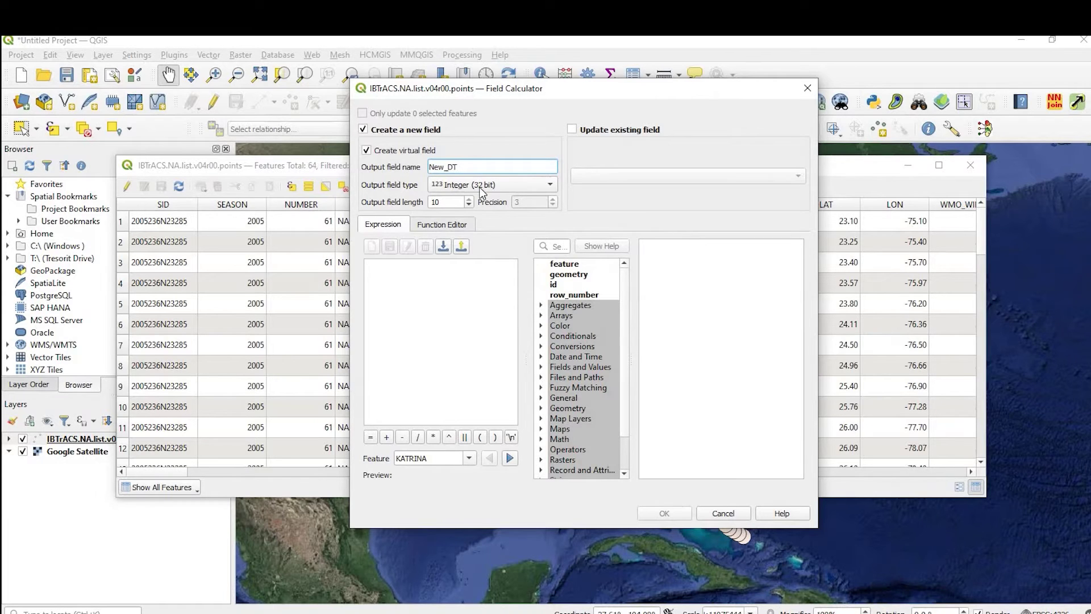
left_click(481, 192)
key("Down")
key("Down")
key("Down")
key("Down")
key("Down")
key("Down")
key("Down")
key("Down")
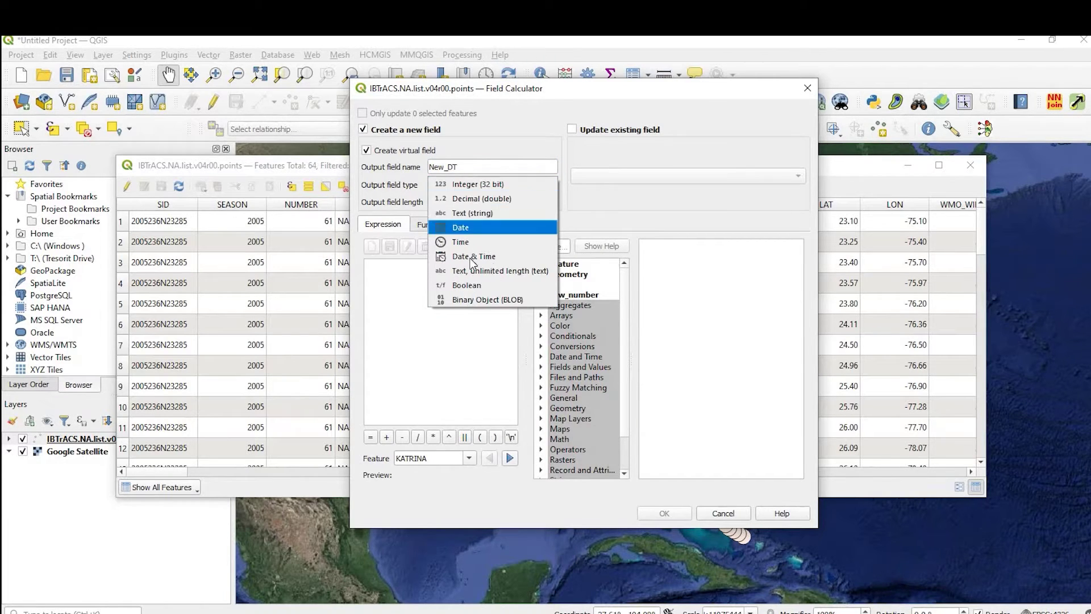
key("Up")
key("Up")
key("Up")
key("Return")
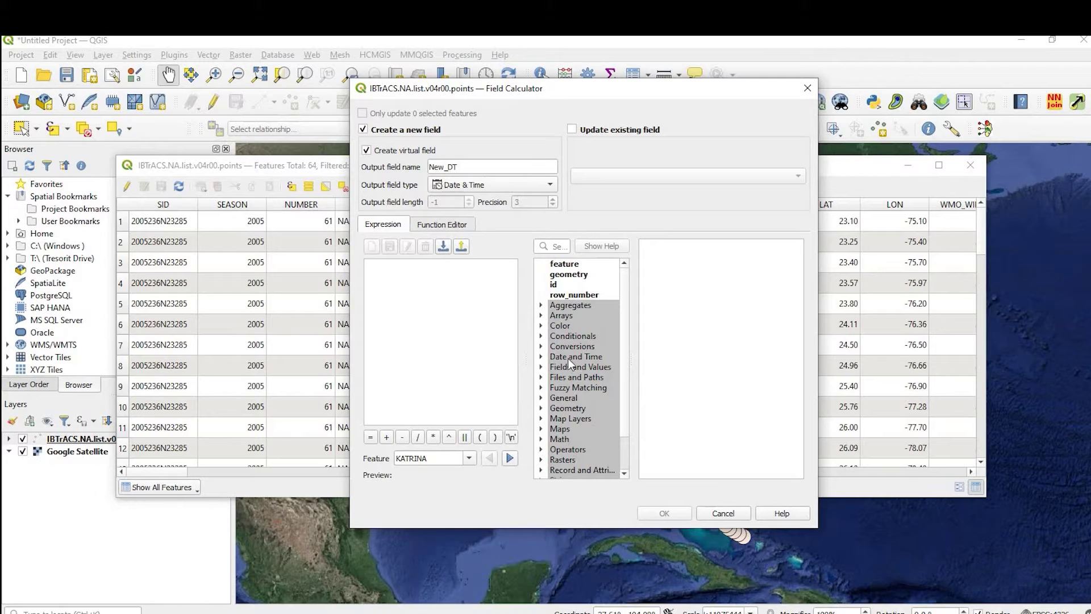
Use the ISO_TIME field as the expression and create New_DT.
left_click(540, 367)
scroll(582, 398, "down", 2)
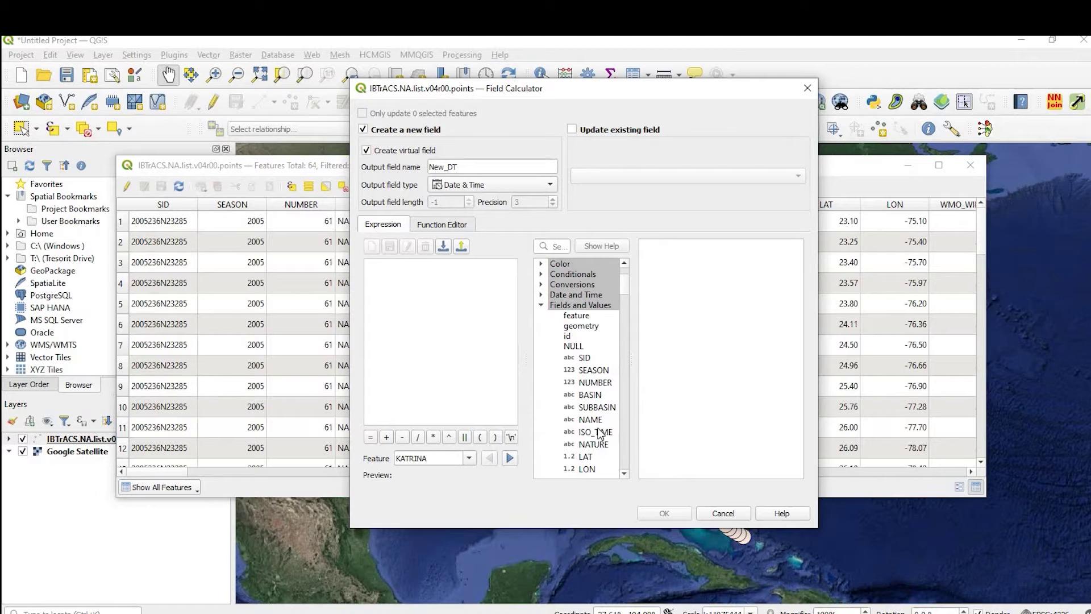
double_click(600, 433)
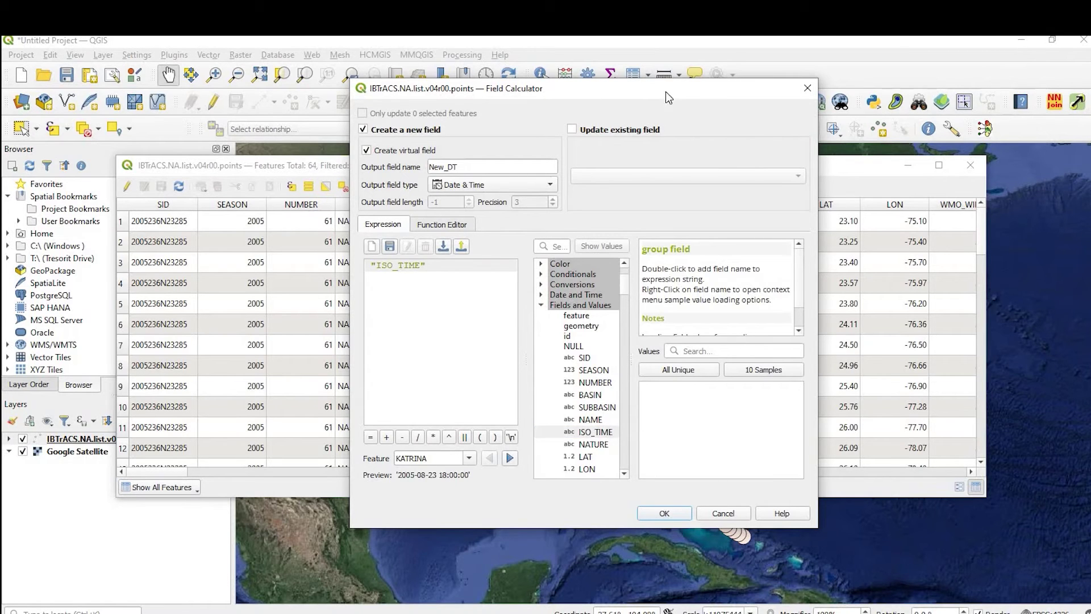
left_click_drag(371, 81, 729, 118)
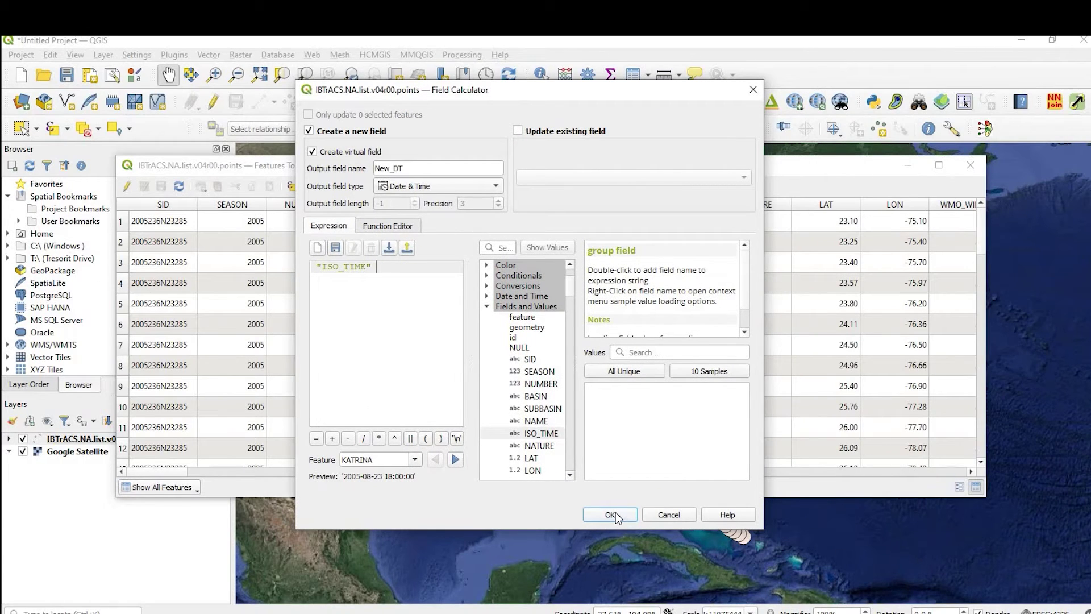
left_click(616, 512)
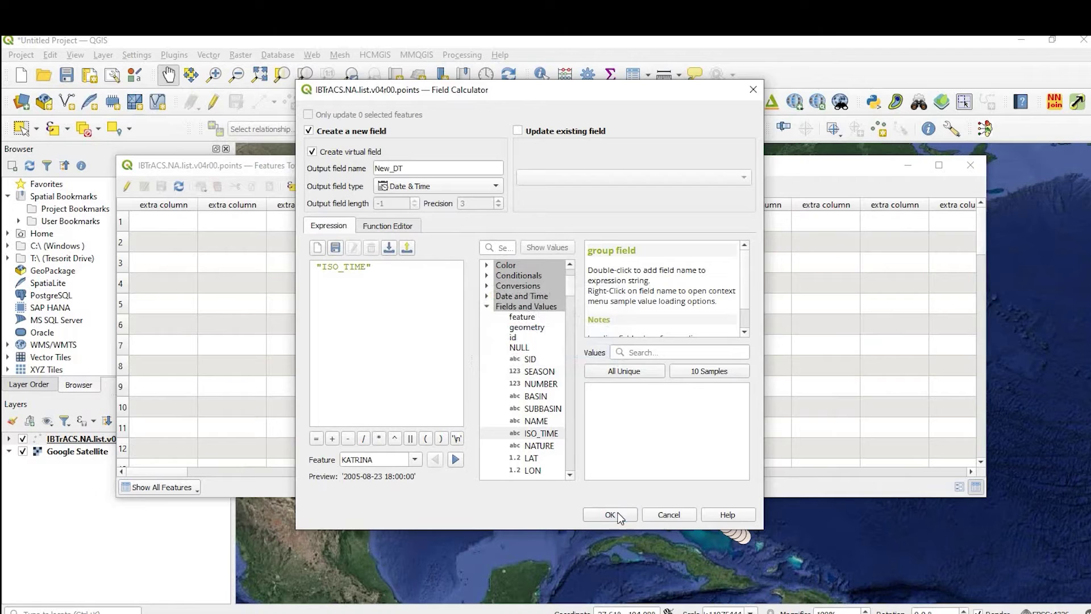
Scroll the attribute table right to verify the New_DT date-times, then close it.
left_click(662, 514)
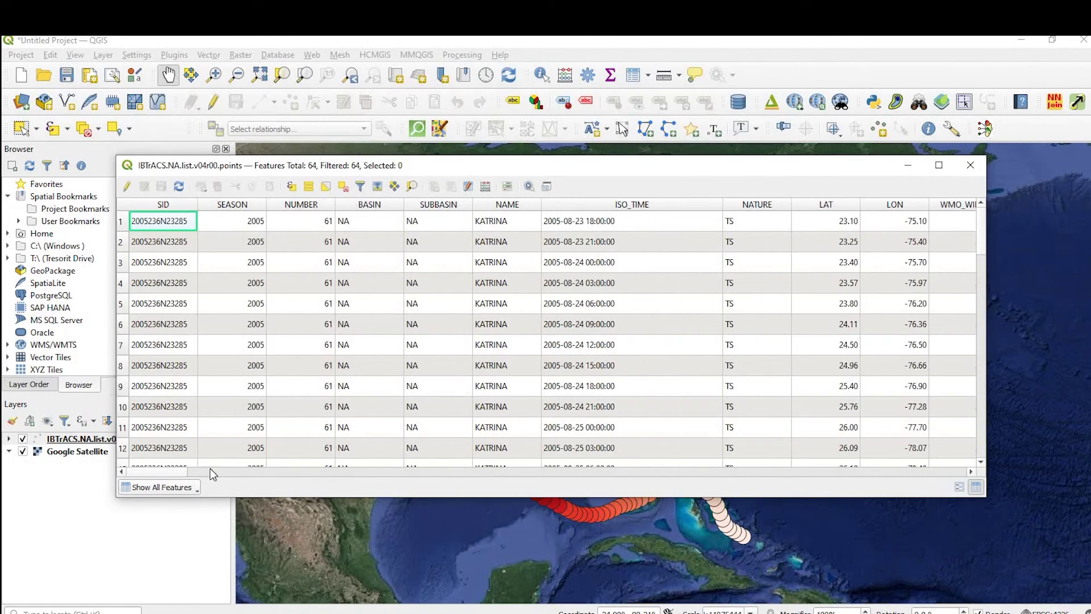
scroll(854, 478, "right", 10)
scroll(952, 482, "right", 10)
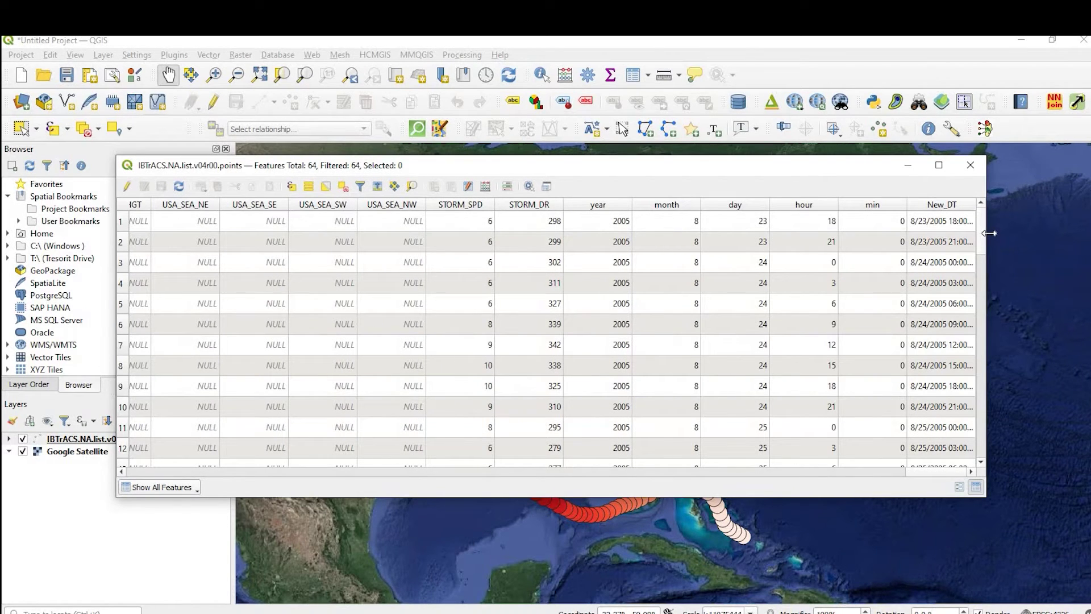
left_click_drag(989, 233, 1043, 239)
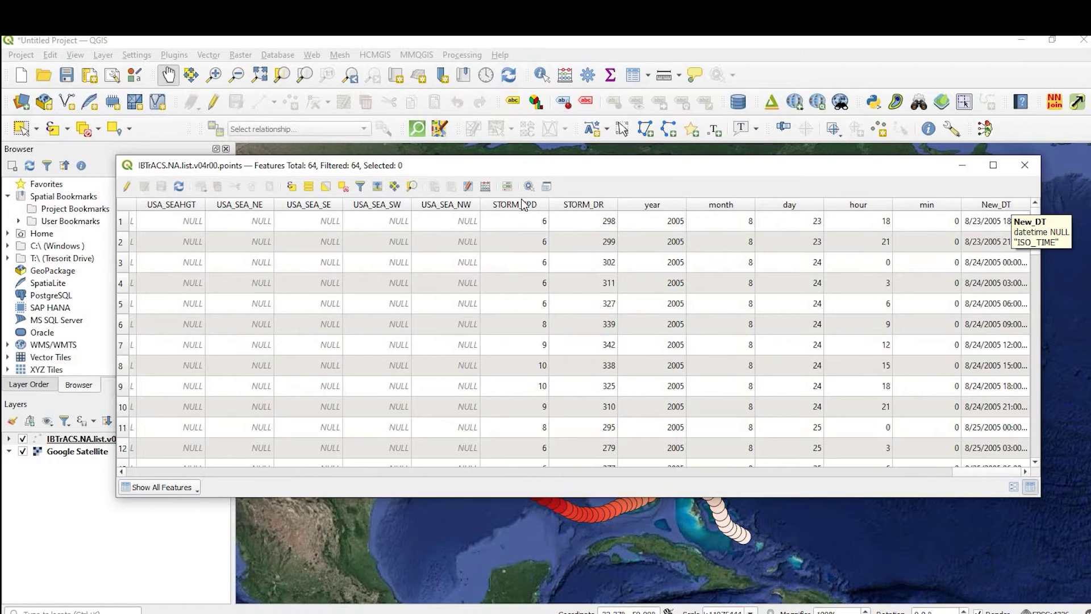
left_click(1032, 170)
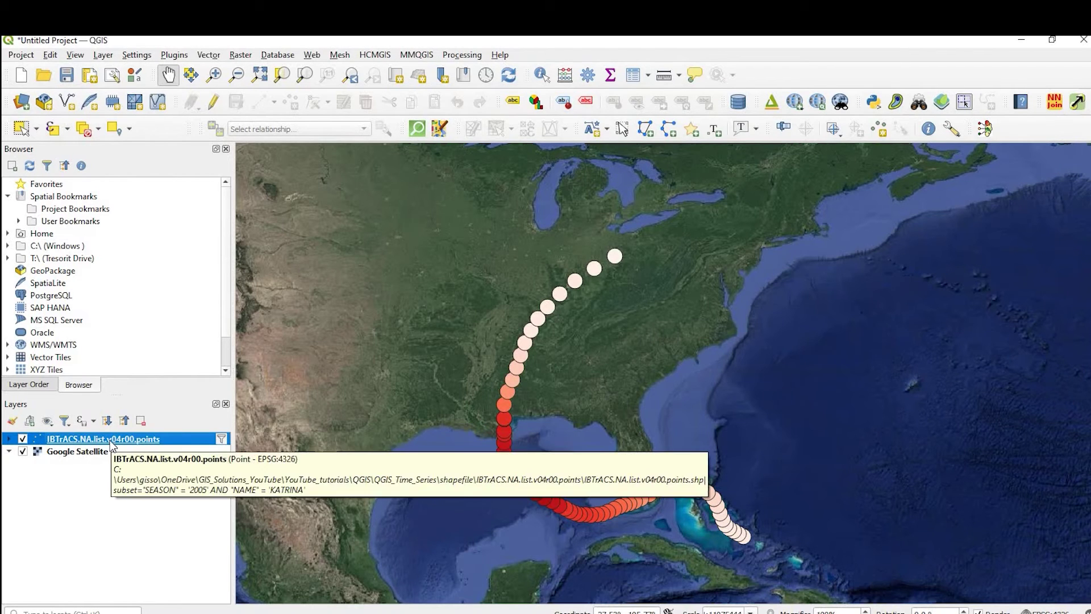
Enable dynamic temporal control on the track points using the single date-time field New_DT.
right_click(110, 442)
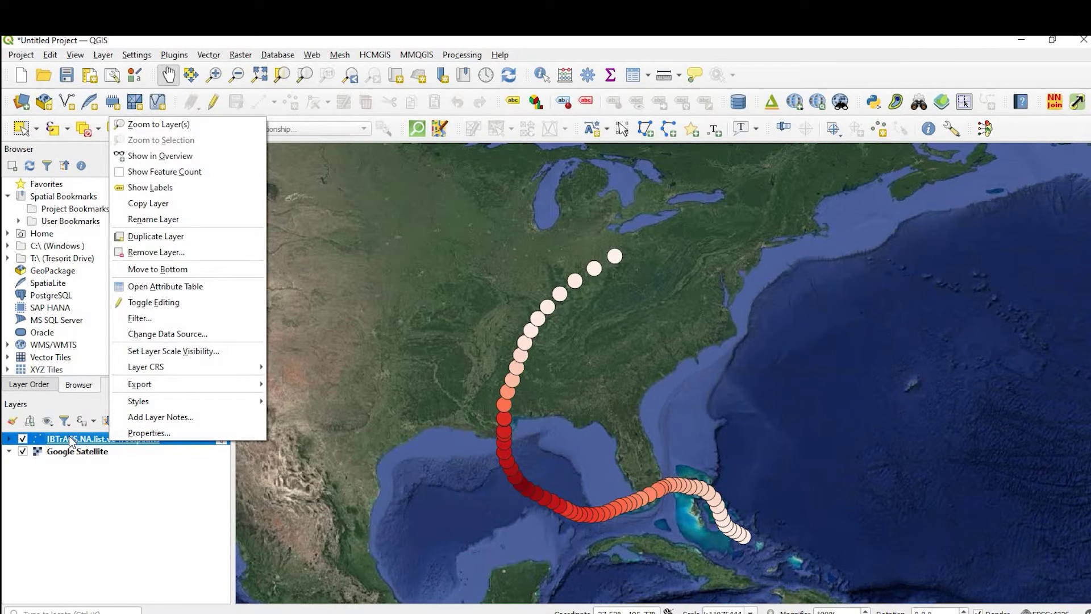
left_click(156, 434)
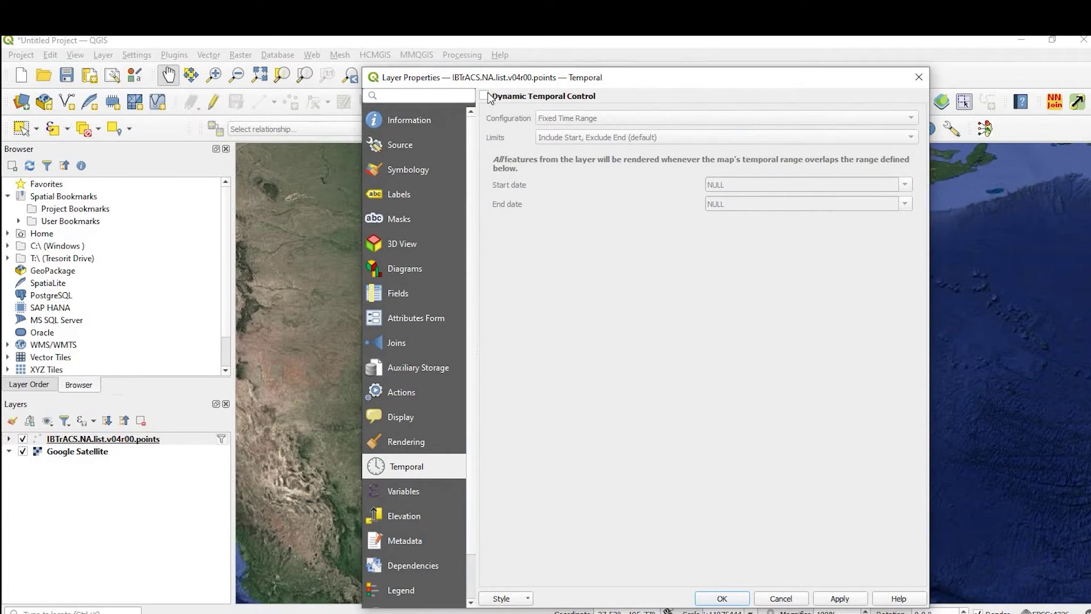
left_click(525, 97)
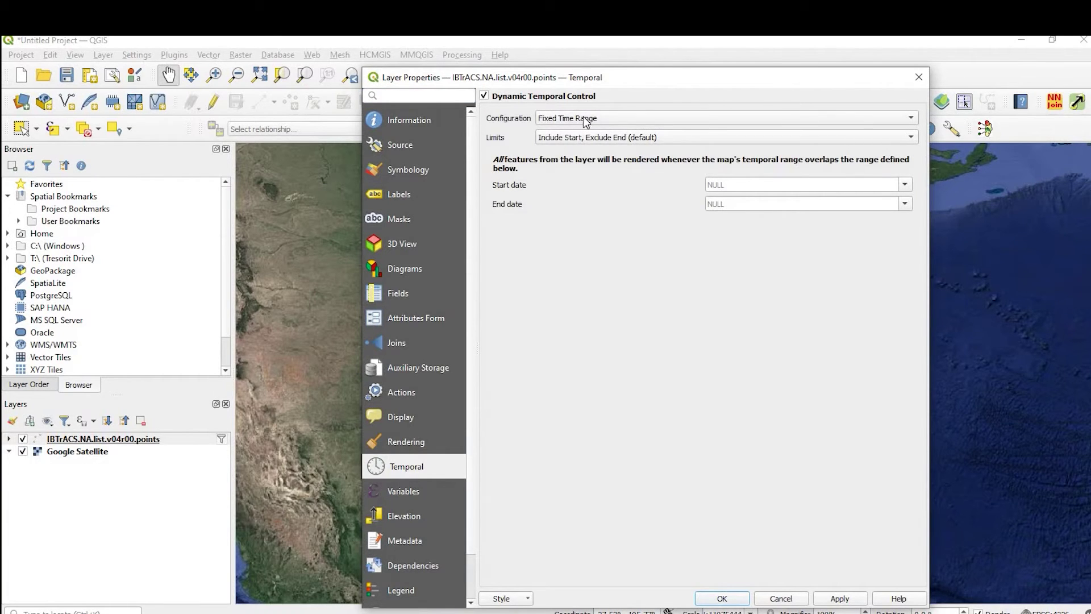
left_click(585, 121)
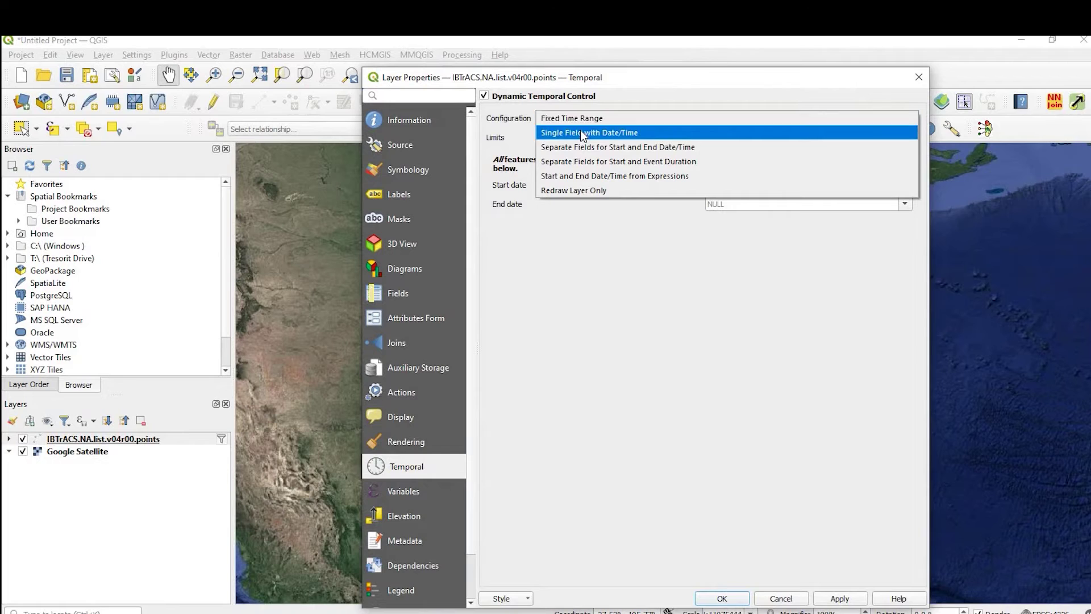
left_click(583, 137)
left_click(583, 142)
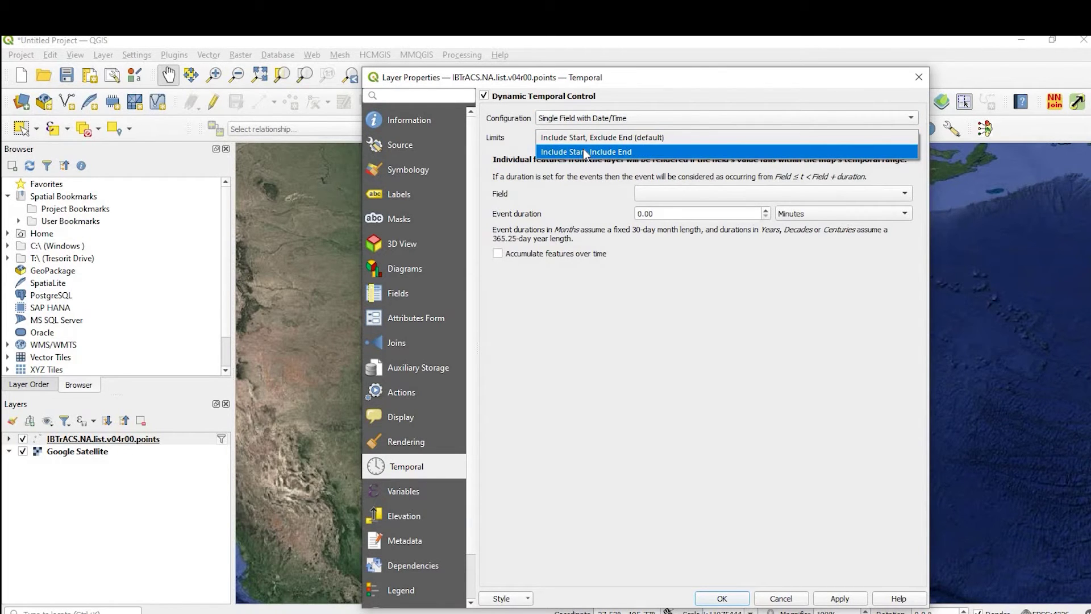
key("Return")
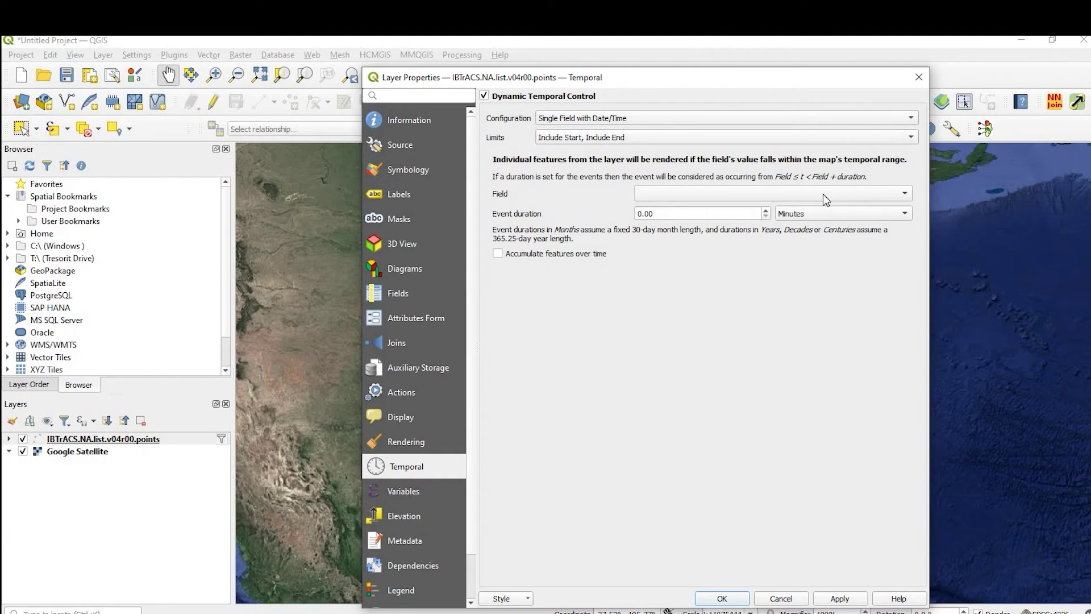
left_click(822, 193)
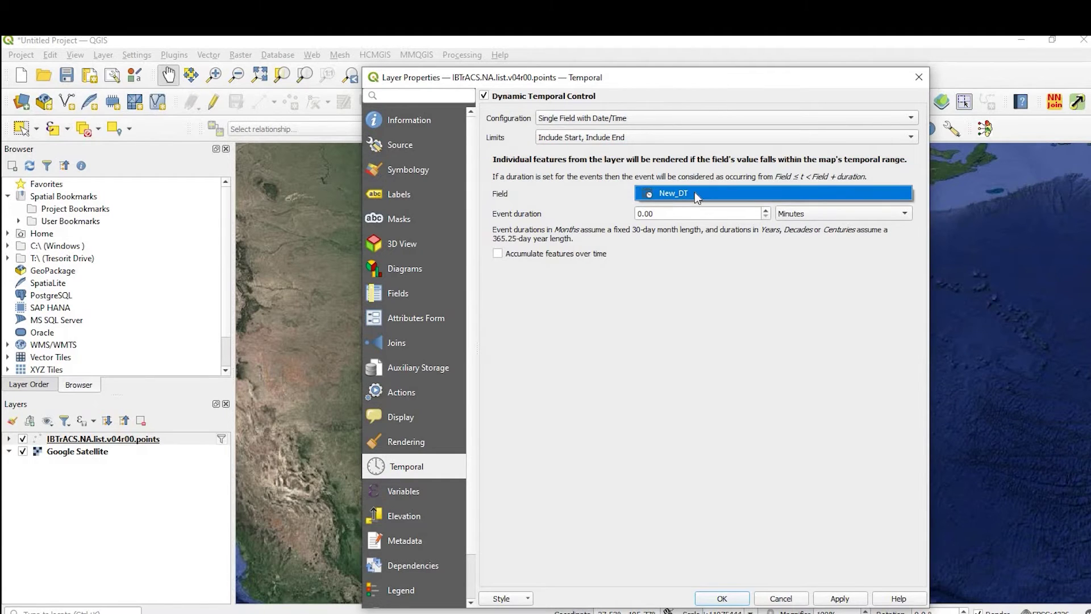
left_click(654, 193)
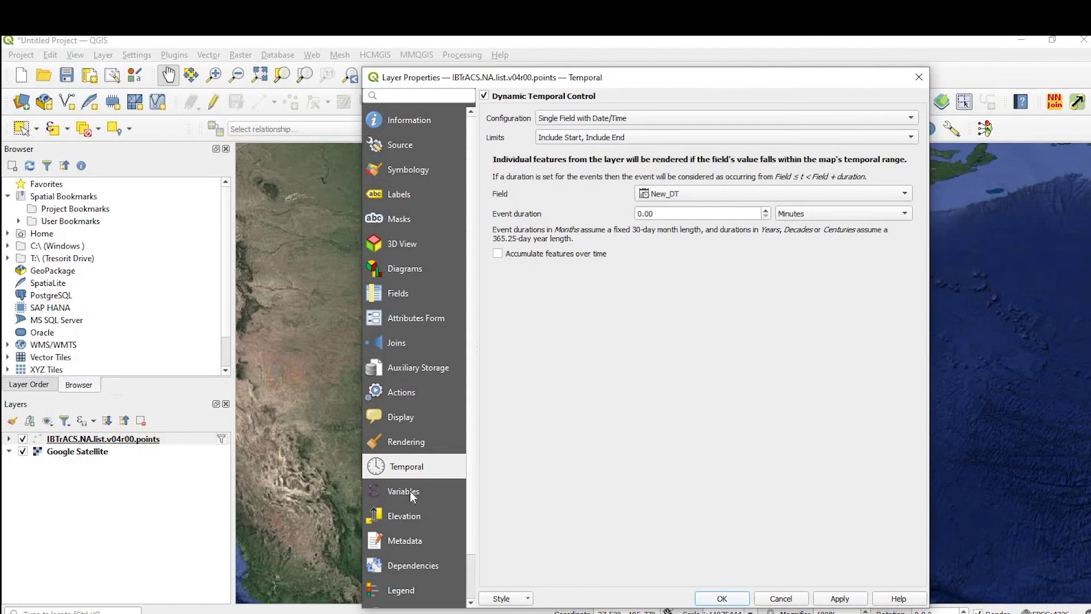
left_click(729, 602)
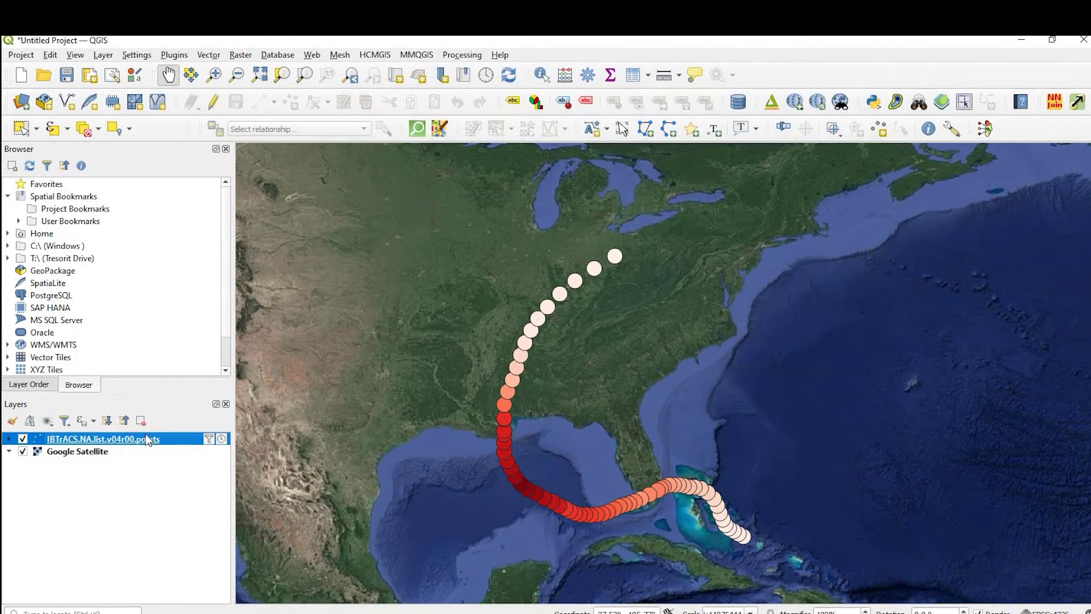
Open and then close the hurricane points' attribute table.
right_click(123, 440)
left_click(524, 387)
key("F6")
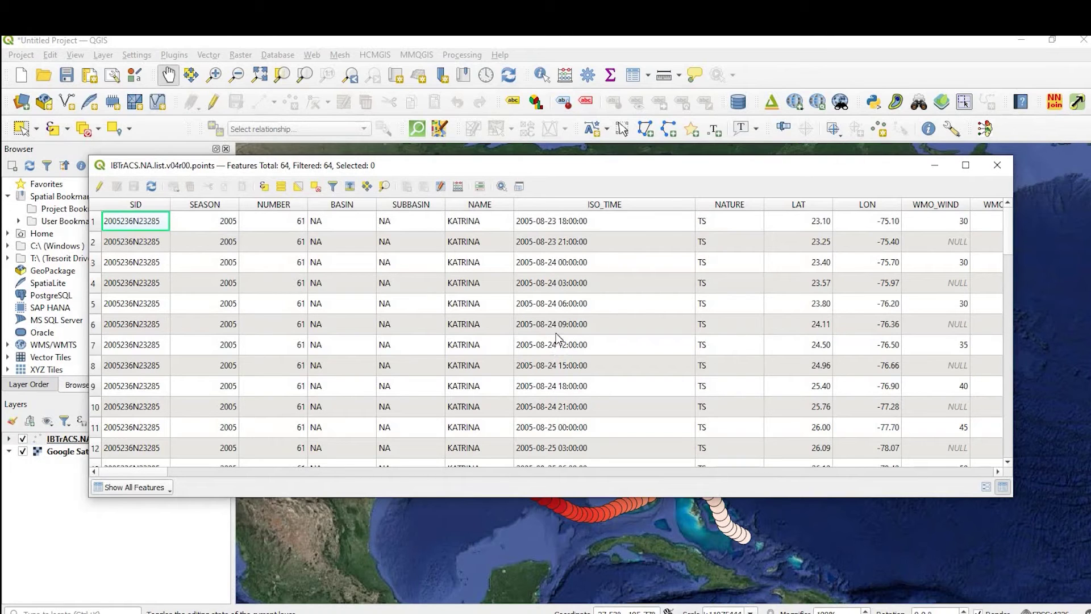
left_click(997, 166)
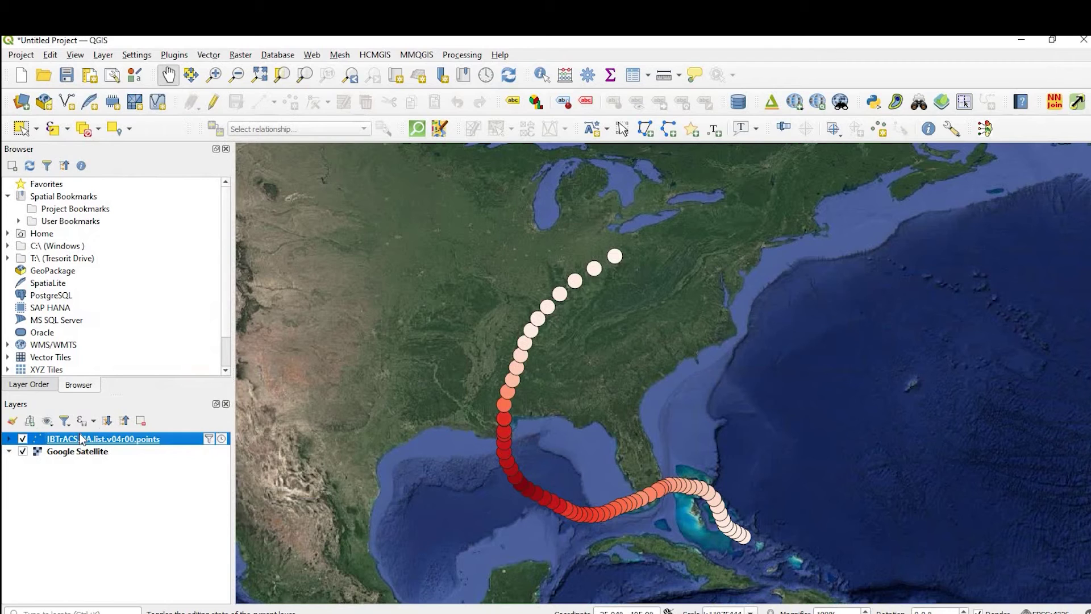
Set the layer's temporal event duration to 3 hours and apply it.
double_click(82, 440)
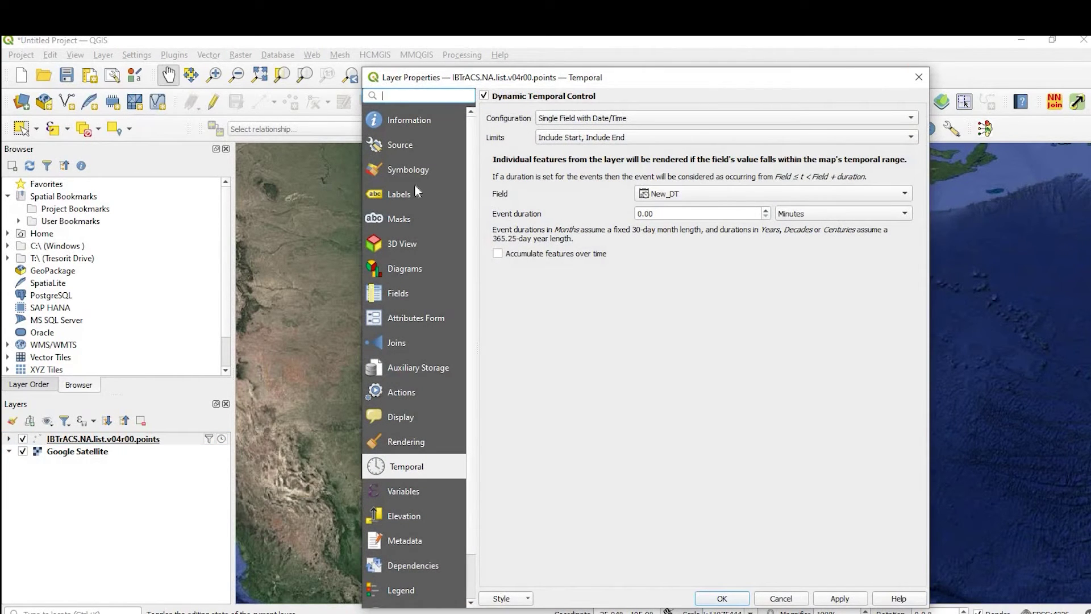
key("Tab")
type("3")
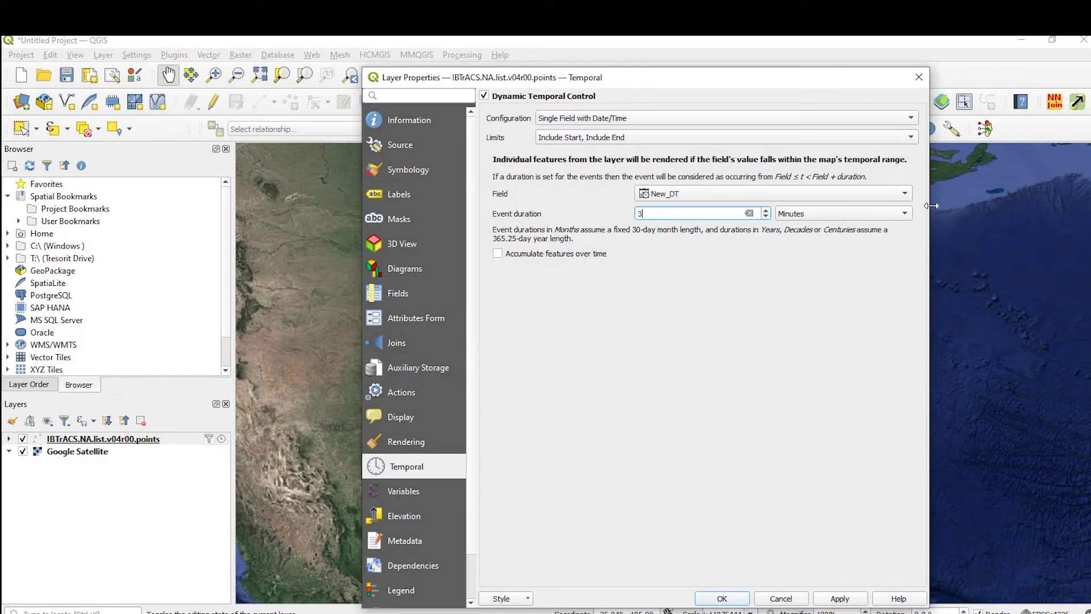
left_click(844, 220)
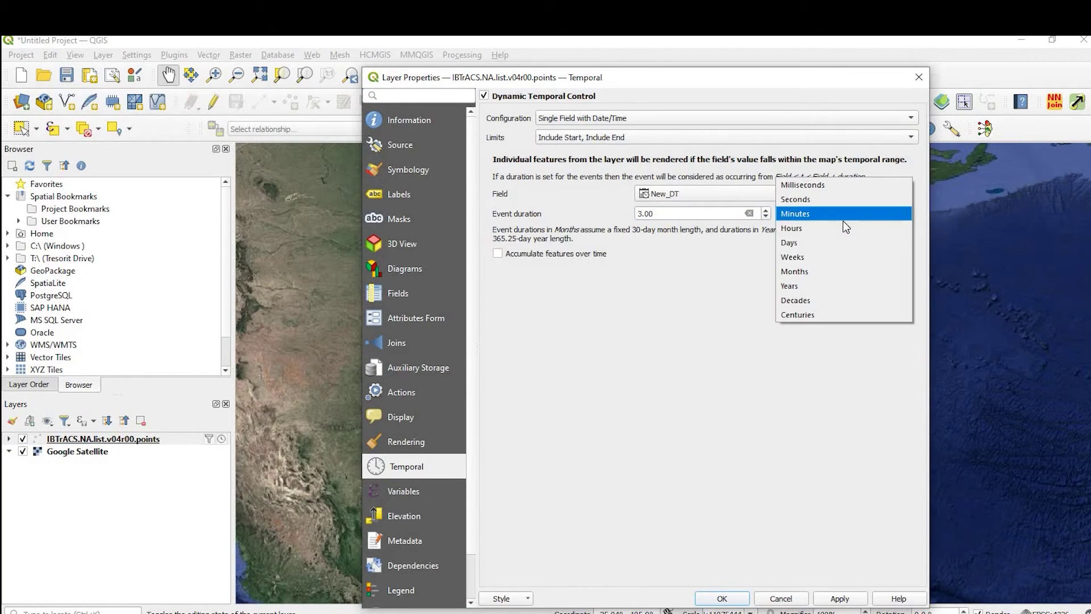
left_click(843, 223)
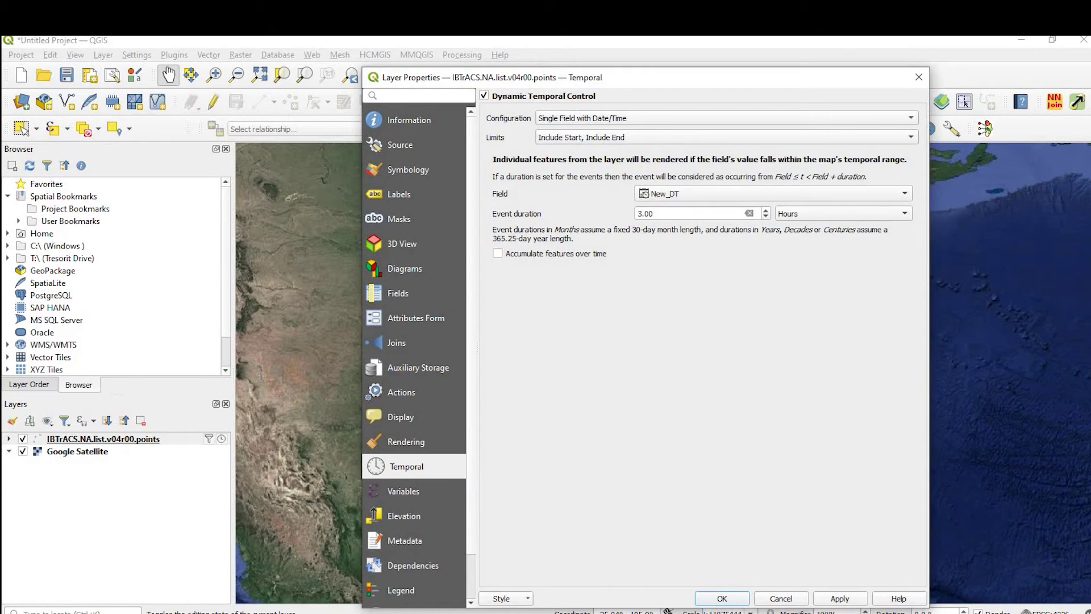
left_click(845, 603)
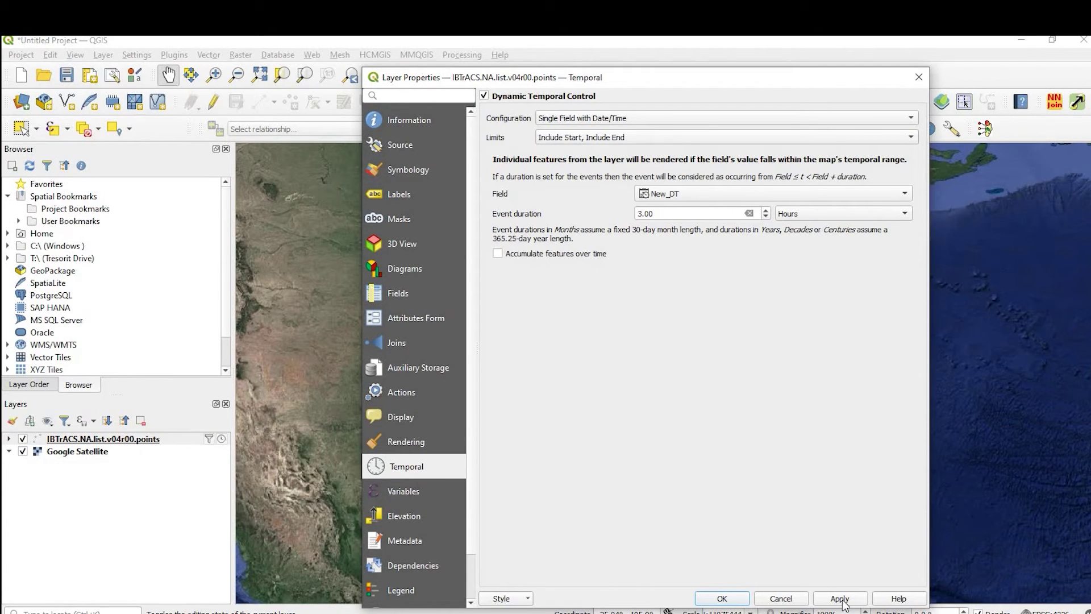
left_click(723, 599)
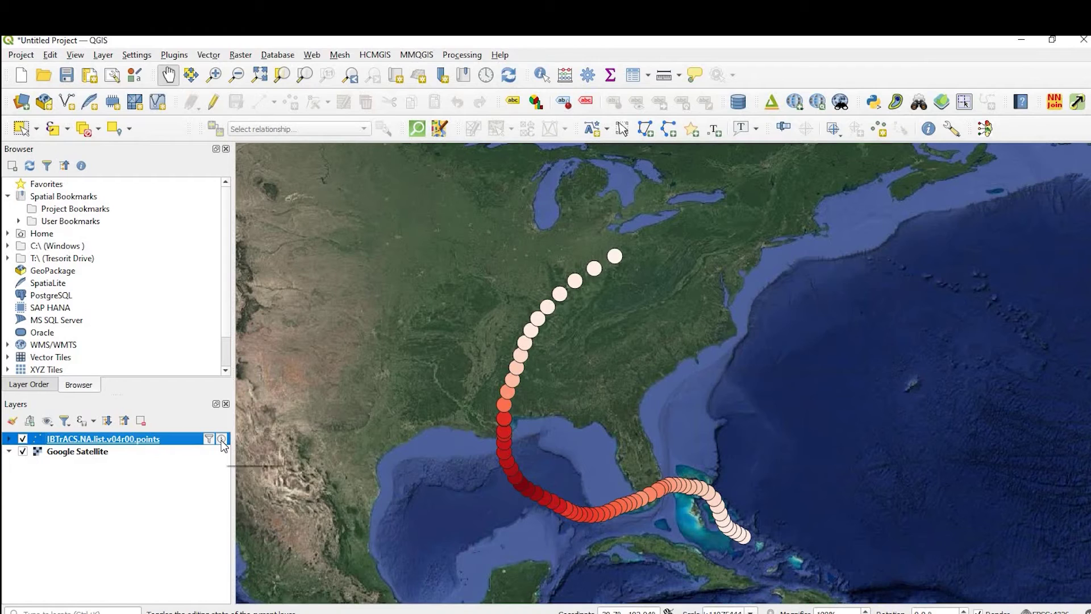
left_click(487, 75)
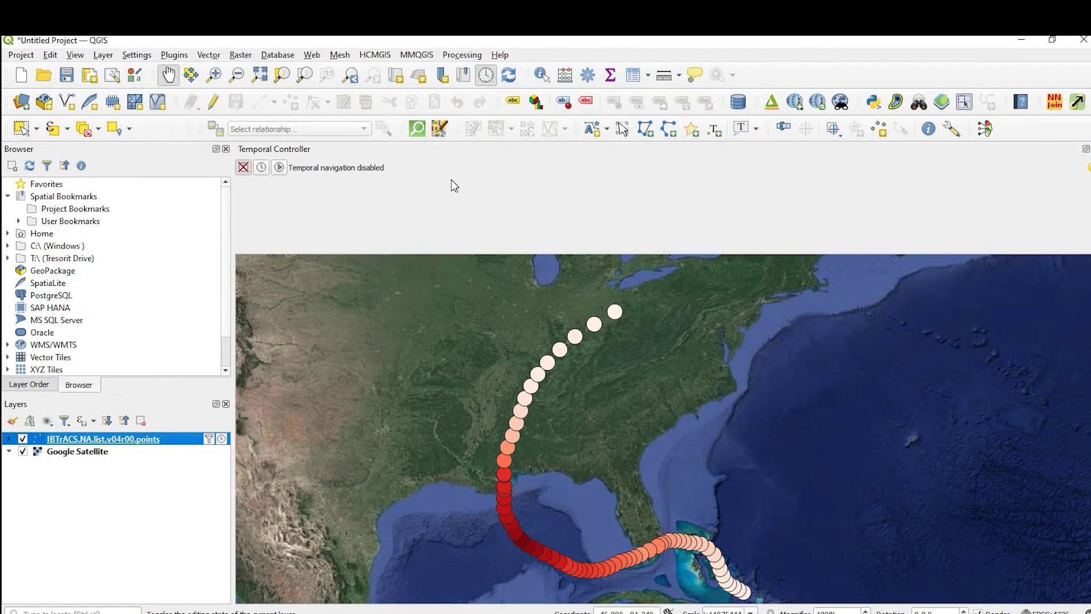
left_click(244, 169)
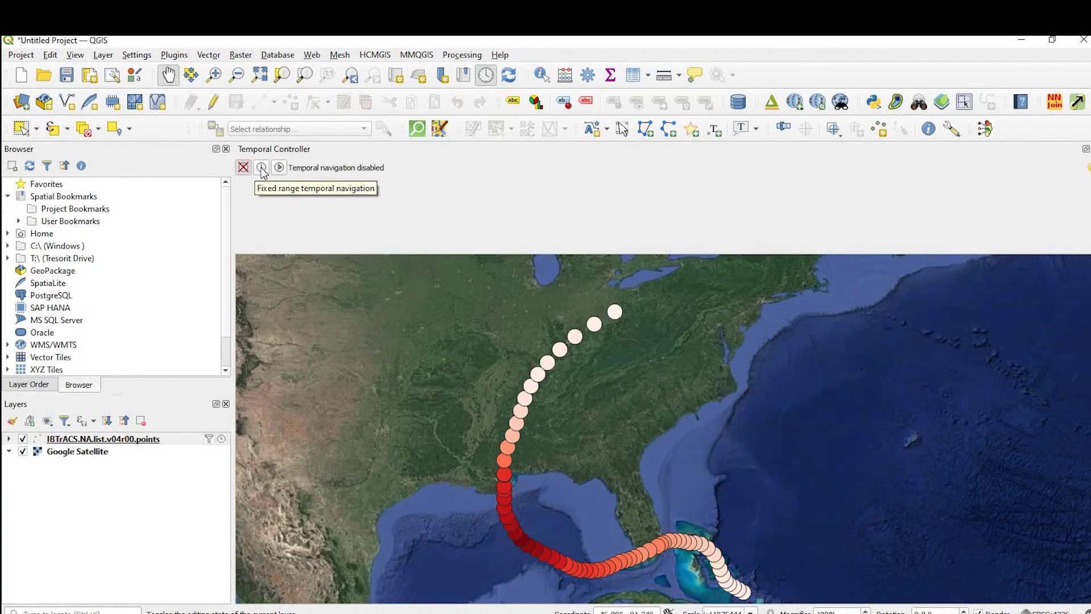
left_click(262, 168)
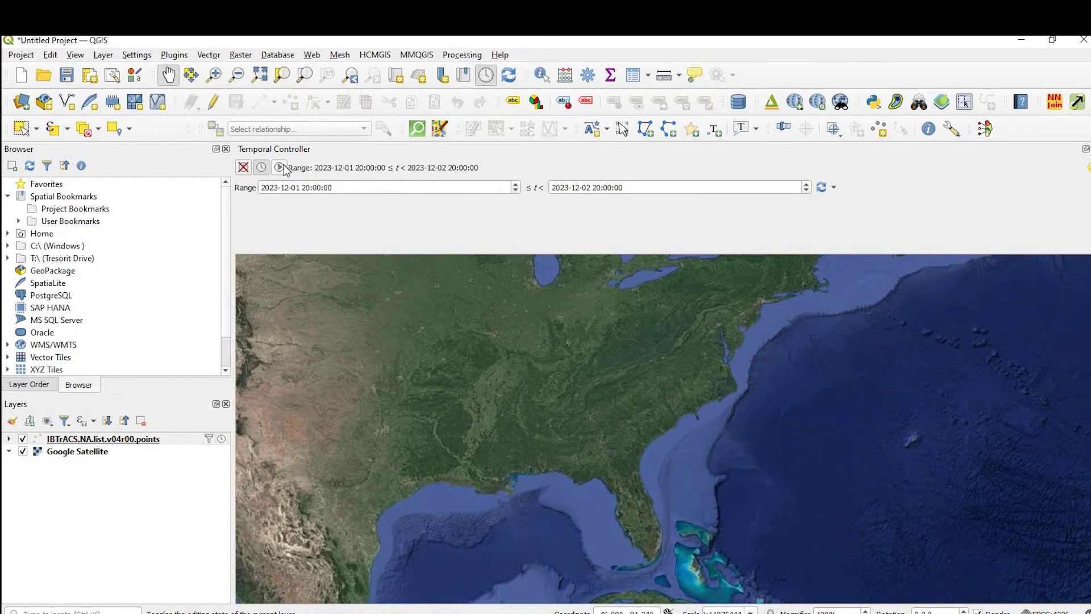
left_click(279, 168)
left_click(279, 168)
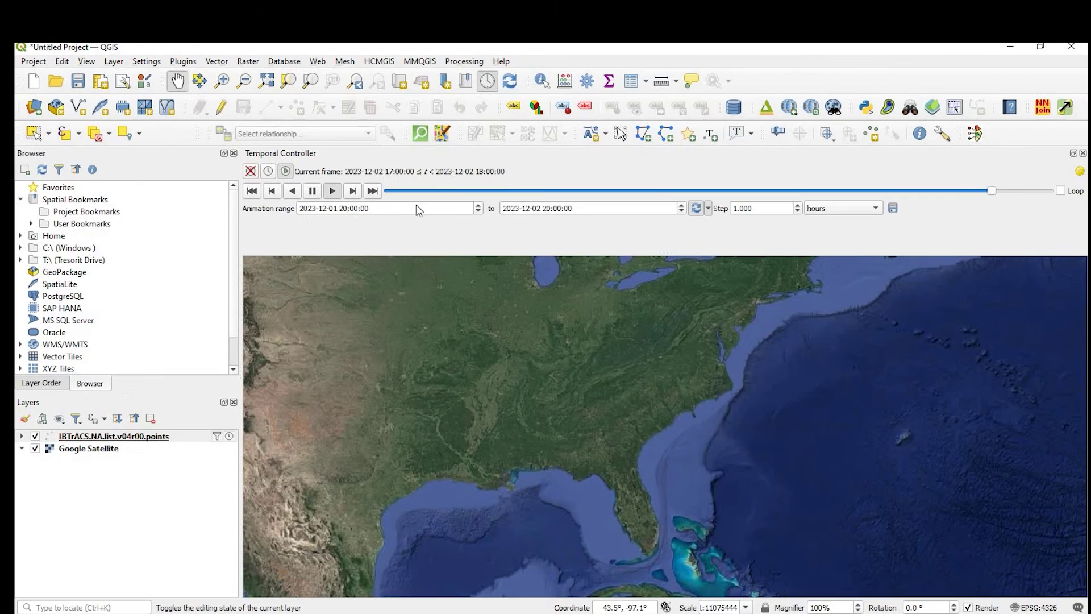
left_click(306, 217)
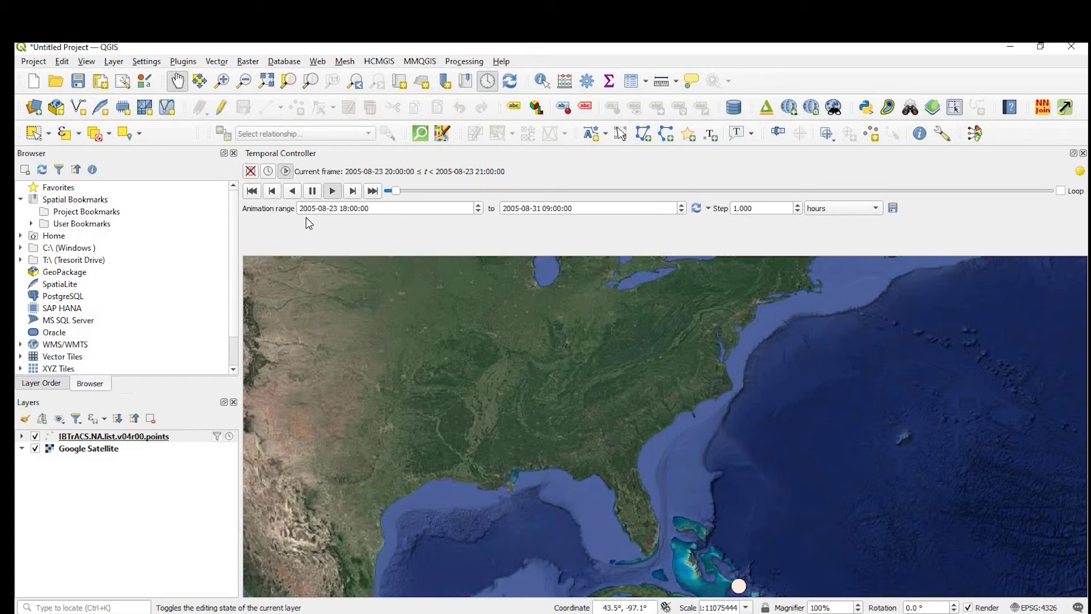
Set the animation step to 3 hours and play the track until 2005-08-26.
left_click(332, 192)
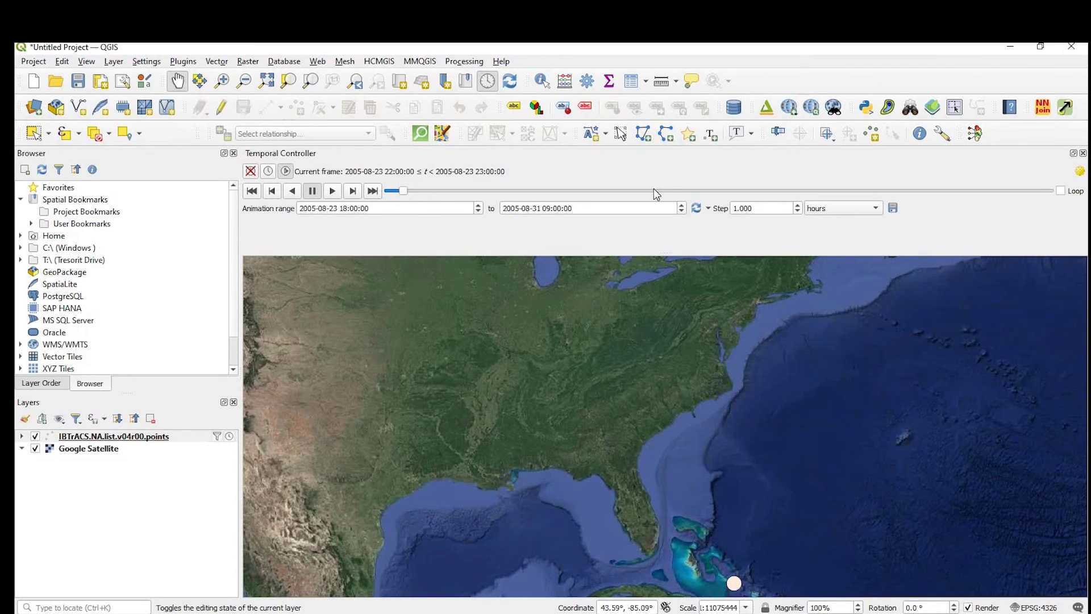
key("ctrl+a")
type("3")
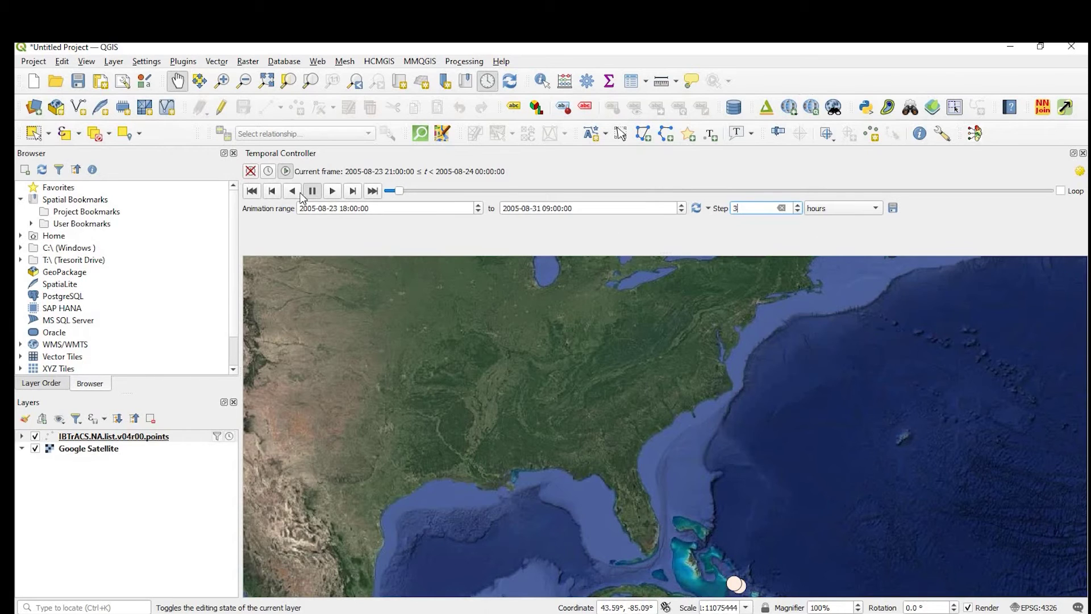
left_click(334, 191)
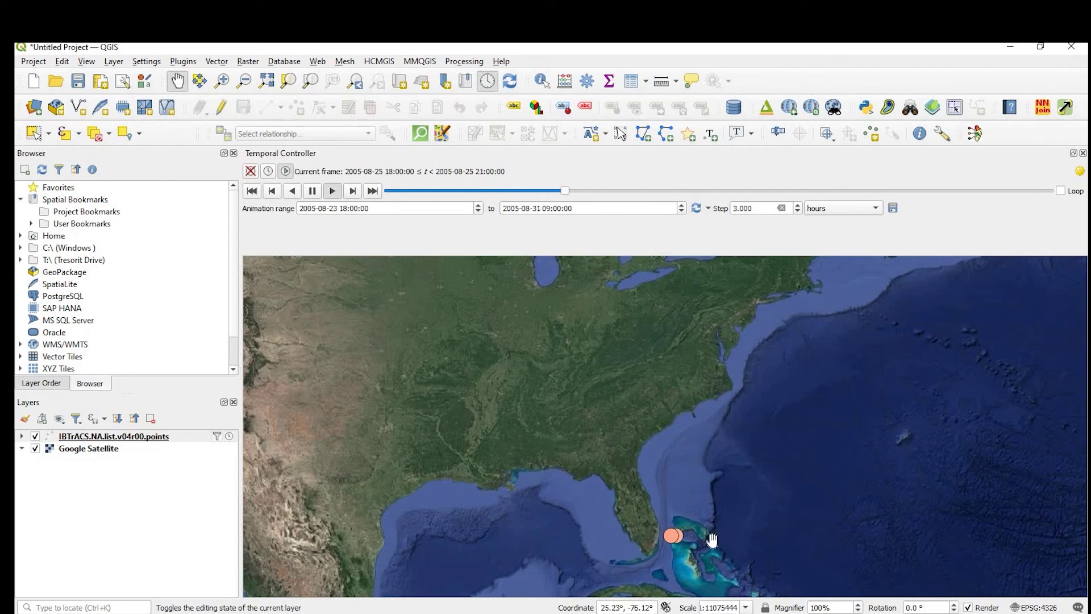
left_click(314, 192)
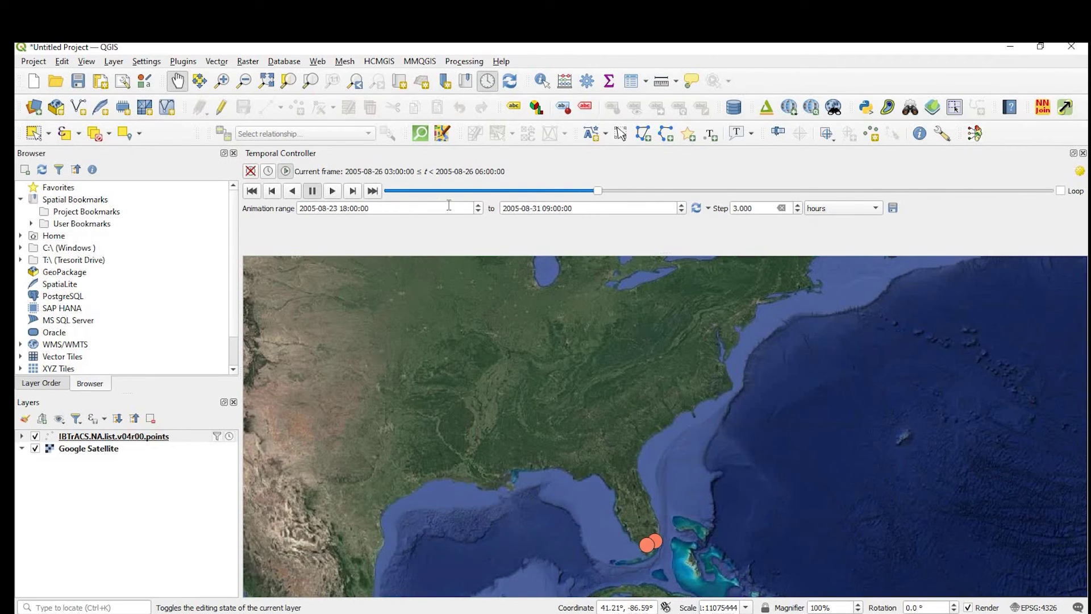
Set the animation frame rate to 5 frames per second in the temporal settings.
left_click(1079, 171)
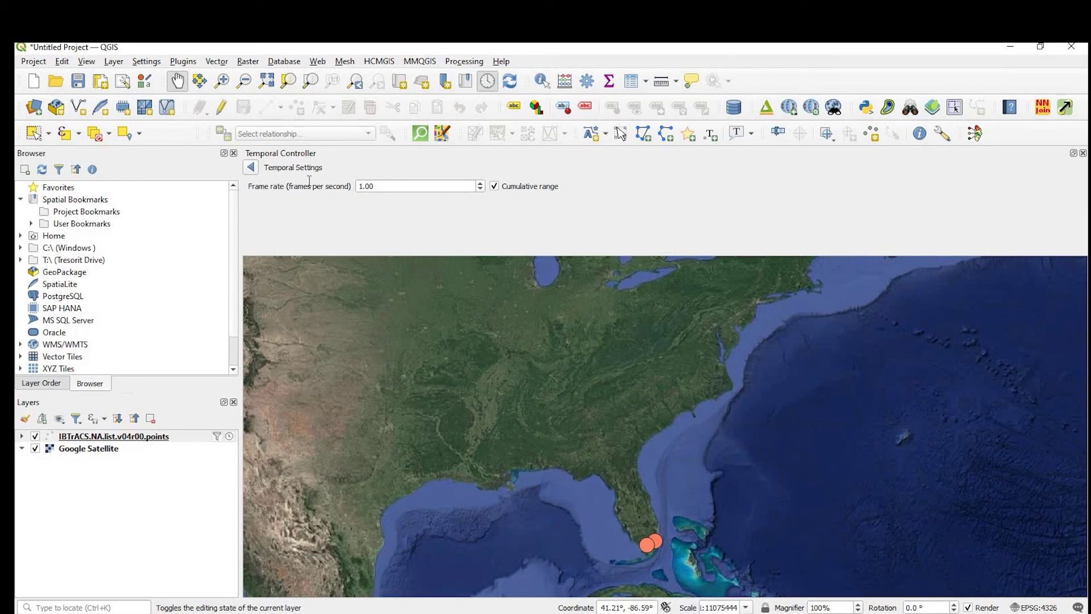
key("Tab")
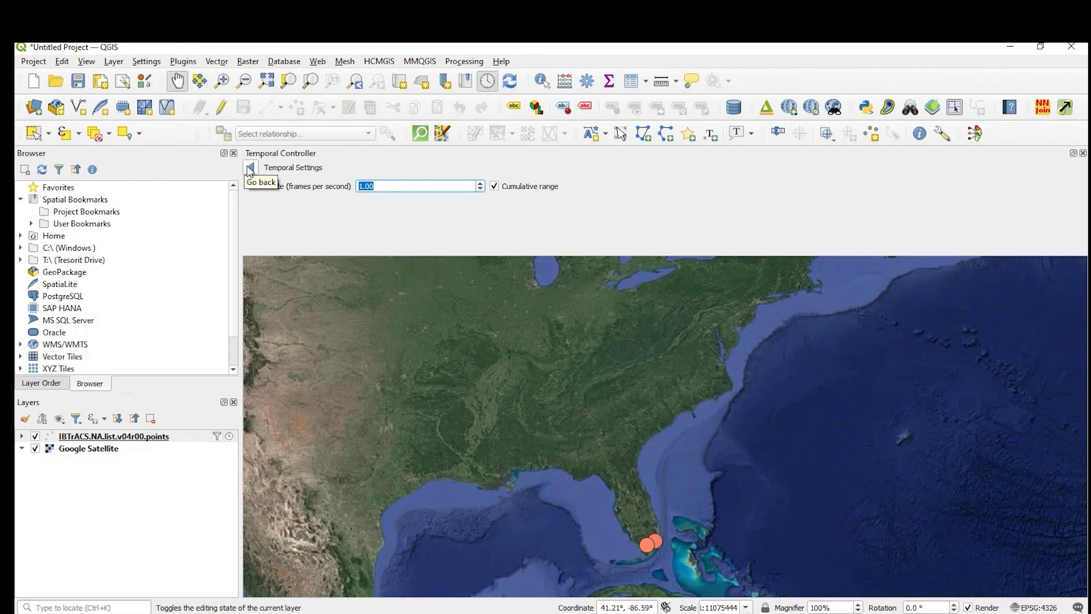
type("5")
key("Return")
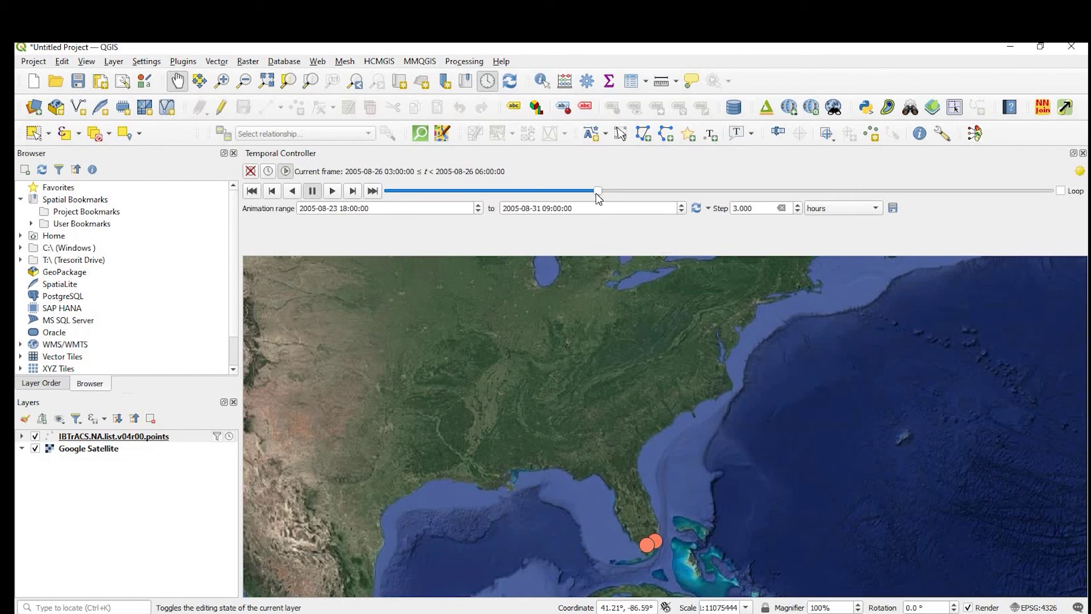
Rewind to the first frame and replay the cumulative Katrina track animation.
left_click(252, 191)
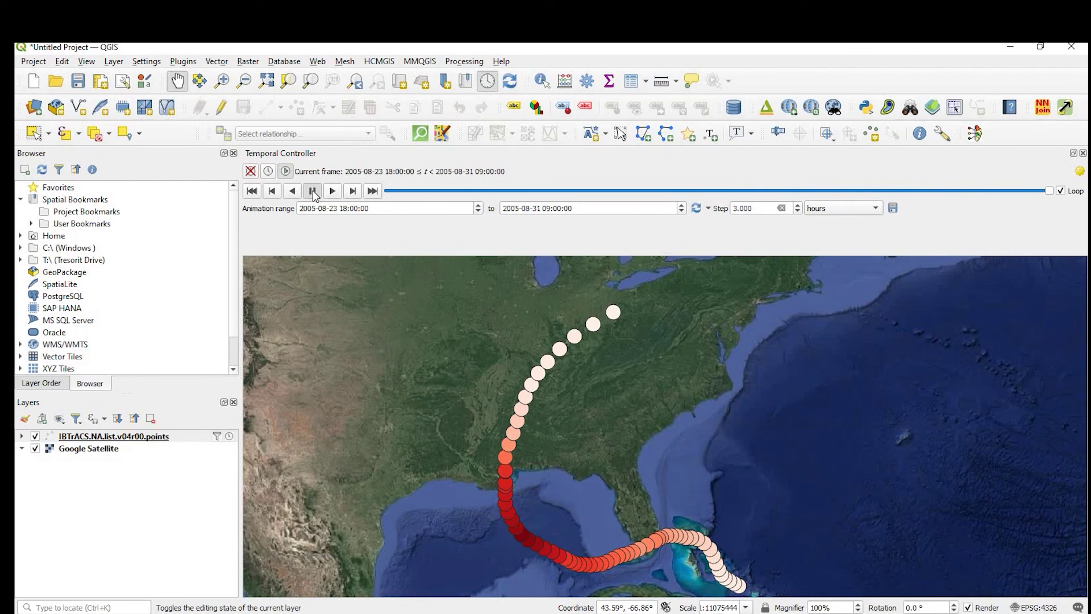
left_click(332, 191)
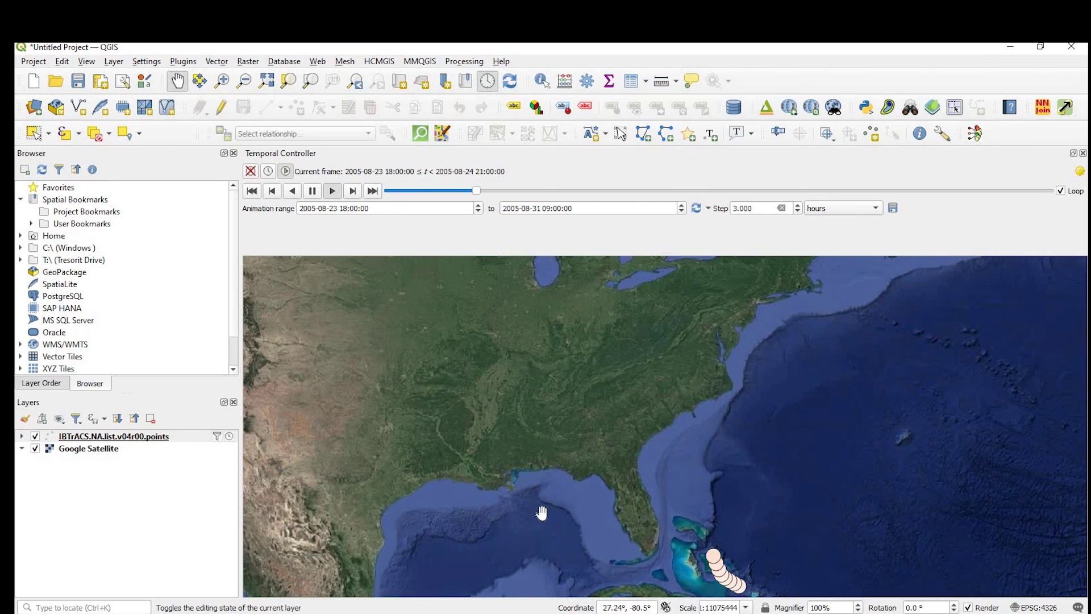